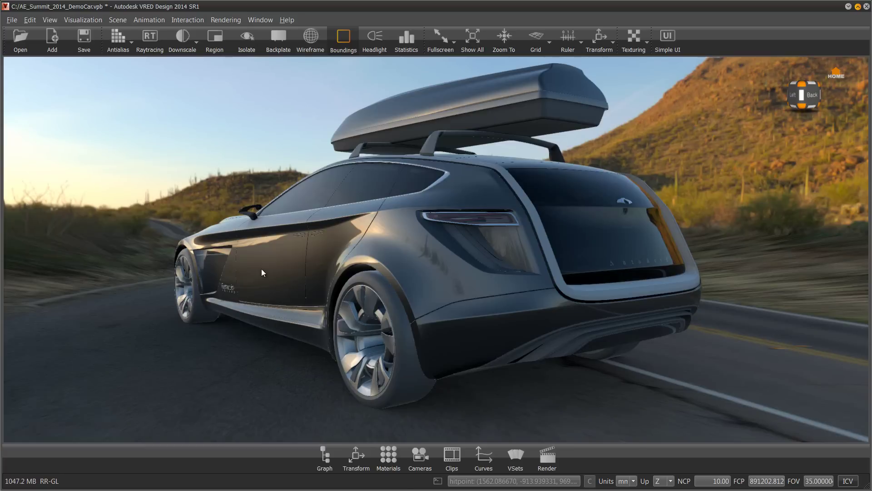
- Examine the car's rear wheel and tire up close and from further away
drag(262, 269, 318, 264)
middle_drag(375, 257, 345, 210)
right_drag(347, 218, 377, 358)
right_drag(363, 189, 345, 243)
drag(335, 204, 370, 225)
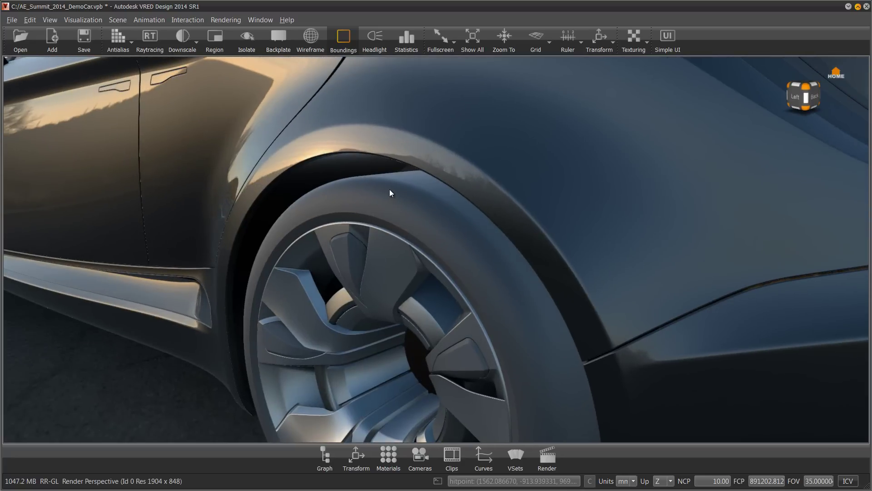
drag(390, 190, 699, 197)
drag(350, 188, 303, 201)
drag(421, 195, 386, 233)
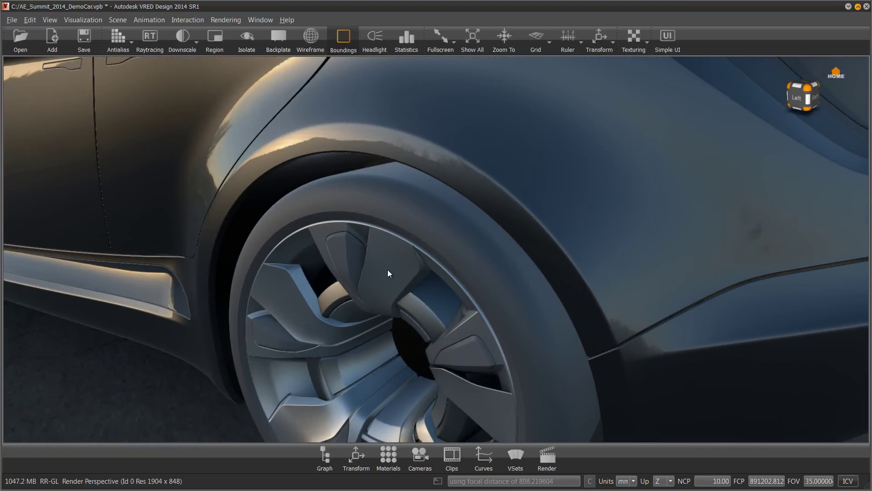
right_drag(388, 268, 351, 143)
middle_drag(375, 241, 385, 194)
drag(385, 195, 387, 172)
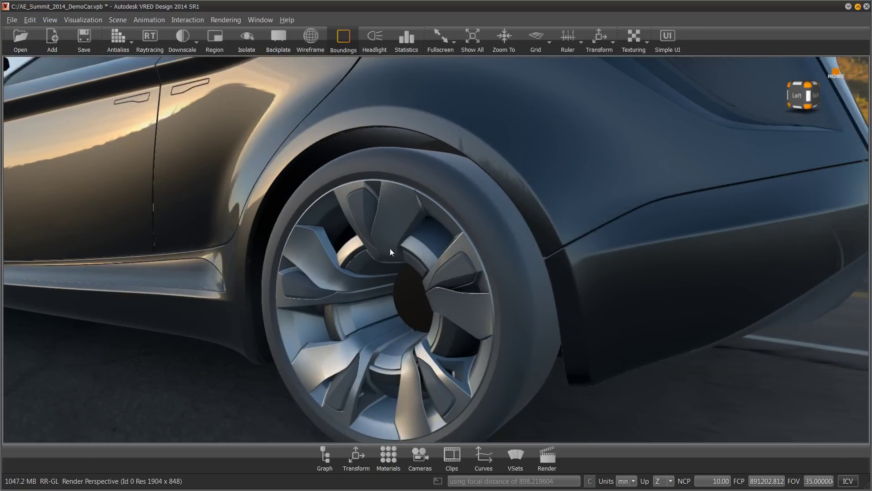
mouse_move(390, 248)
right_down()
mouse_move(315, 128)
mouse_move(369, 179)
right_up()
drag(349, 217, 331, 213)
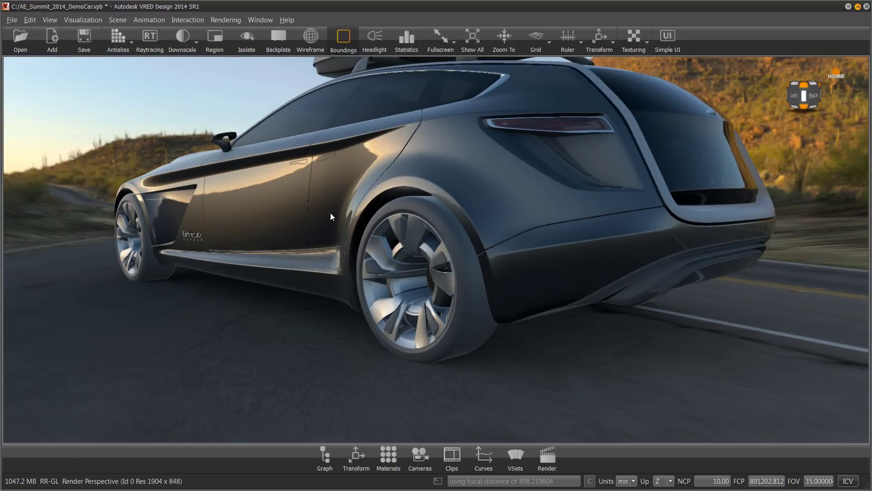
right_drag(330, 212, 386, 331)
right_drag(359, 218, 386, 322)
mouse_move(343, 223)
mouse_down()
mouse_move(370, 181)
mouse_move(393, 246)
mouse_move(335, 222)
mouse_up()
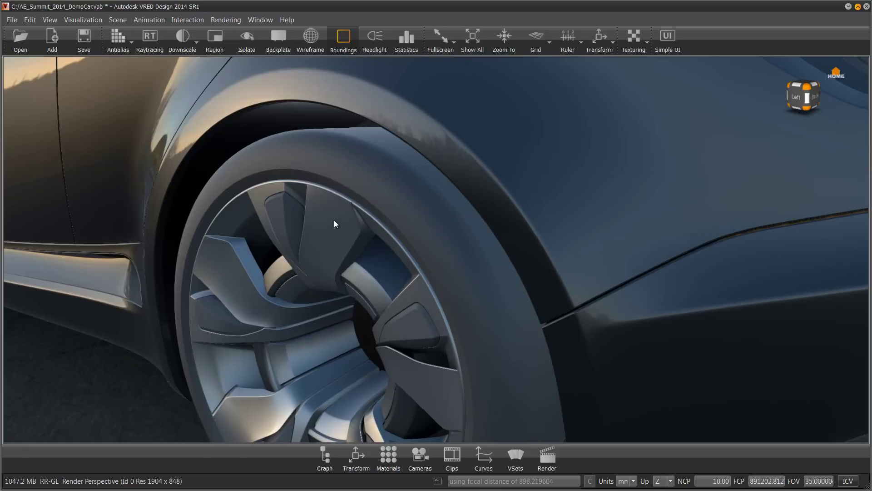
- Select the rear tire and isolate it from the rest of the car
shift+click(353, 178)
right_drag(333, 287, 296, 152)
right_drag(335, 200, 324, 119)
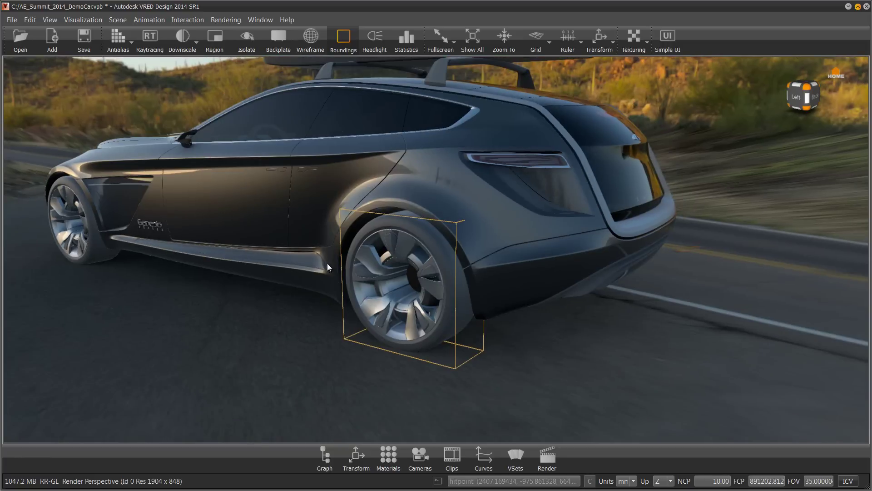
click(248, 46)
right_drag(389, 242, 397, 421)
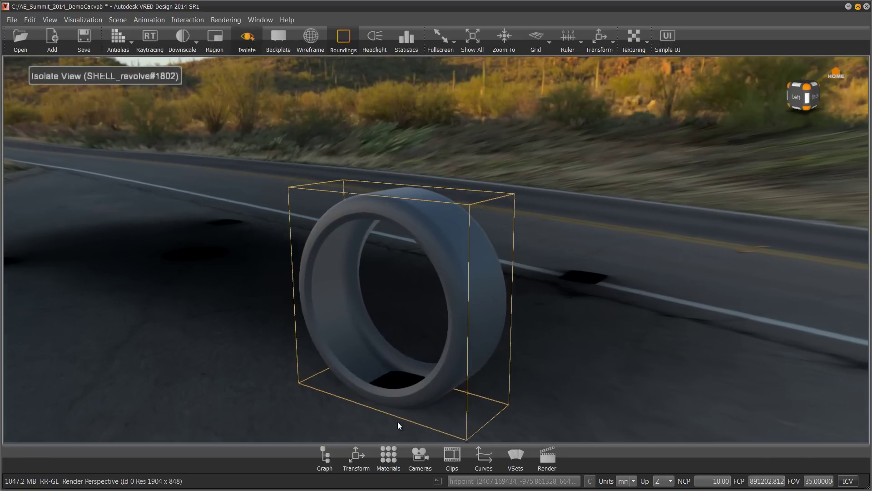
right_drag(423, 168, 430, 297)
drag(419, 182, 408, 222)
right_drag(436, 221, 446, 296)
middle_drag(454, 240, 421, 240)
- Create a Tire material and assign it to the isolated rear tire
click(389, 455)
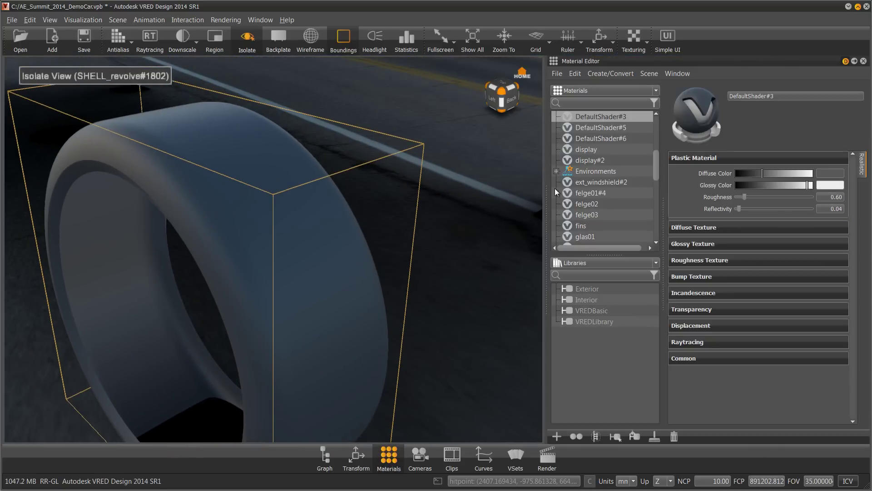
right_click(595, 149)
mouse_move(625, 155)
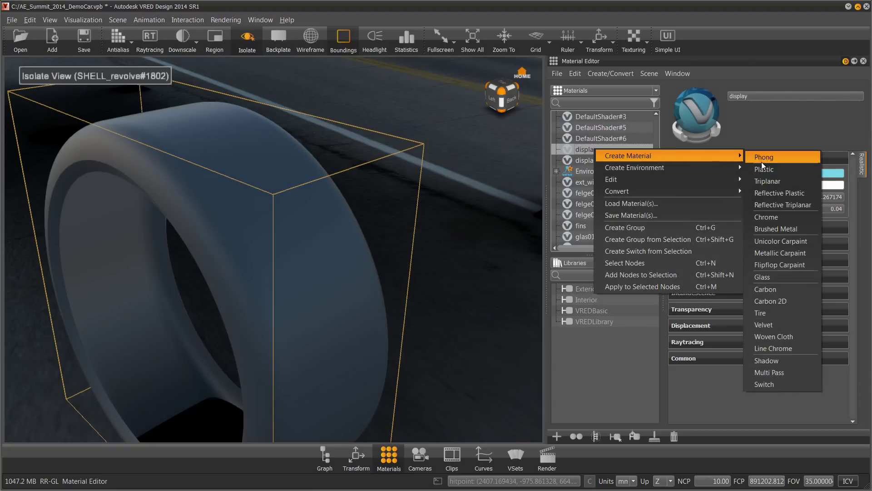
click(767, 311)
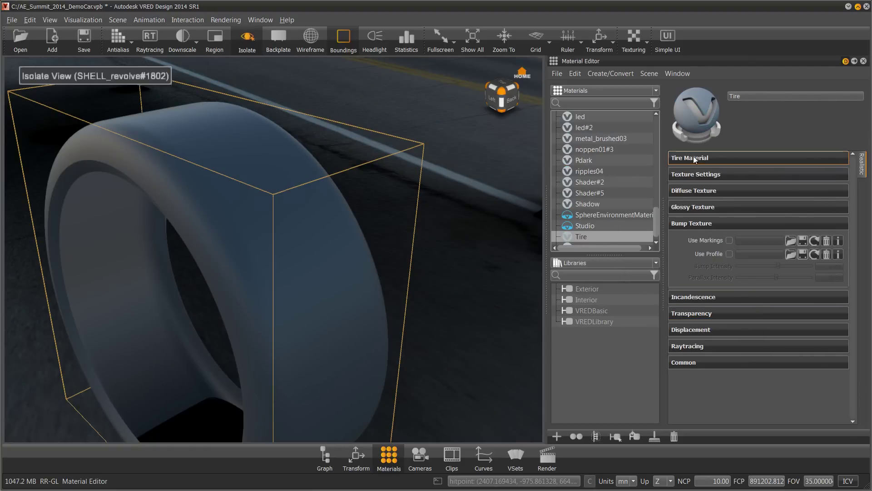
drag(586, 235, 282, 247)
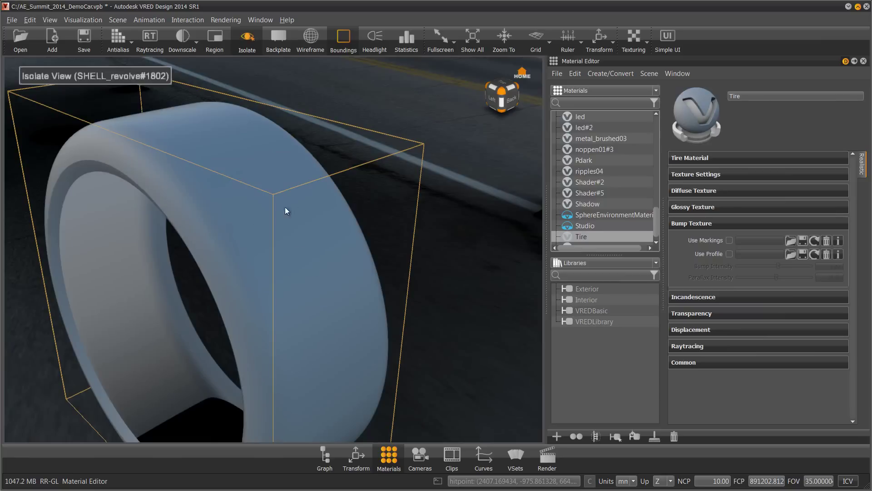
click(864, 61)
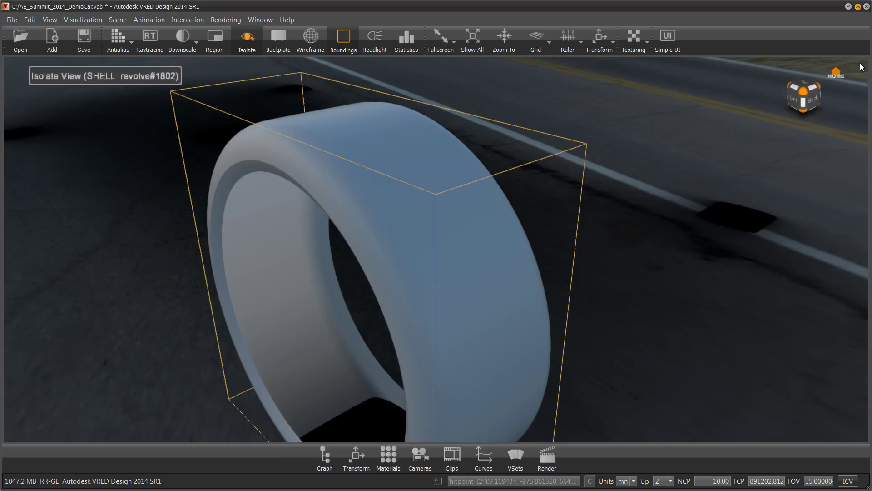
- Bring VRED_SIDEWALL.jpg from the Textures folder in Windows Explorer onto the isolated tire in VRED
drag(584, 236, 563, 231)
right_drag(563, 232, 581, 193)
middle_drag(584, 232, 489, 170)
key(alt+Tab)
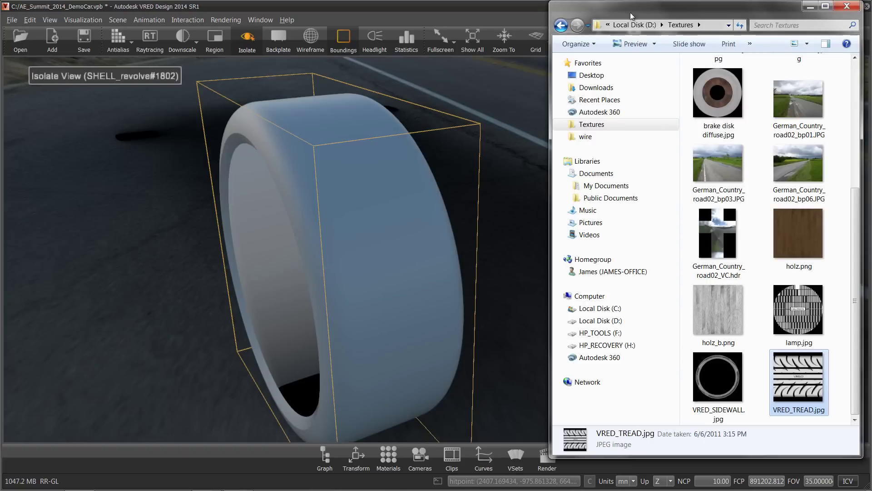
click(729, 361)
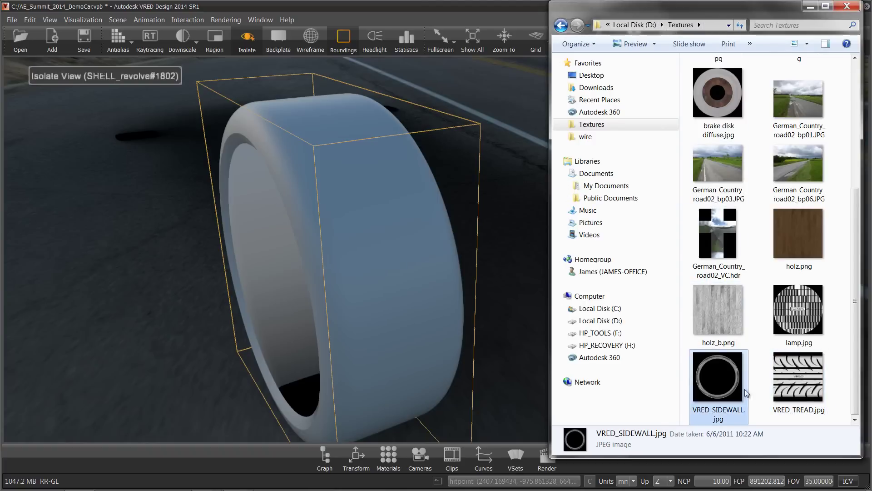
click(798, 389)
click(726, 392)
drag(726, 391, 371, 246)
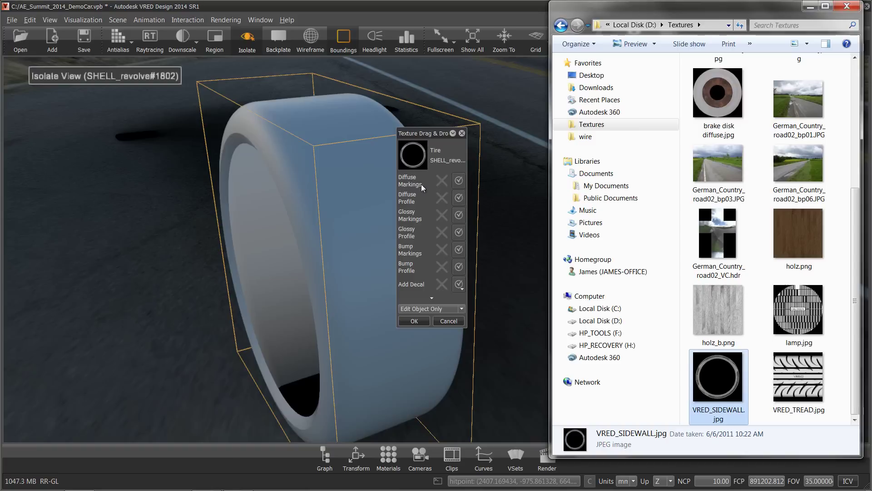
- Assign the sidewall image to the tire's Diffuse Markings and Bump Markings and apply it
click(459, 181)
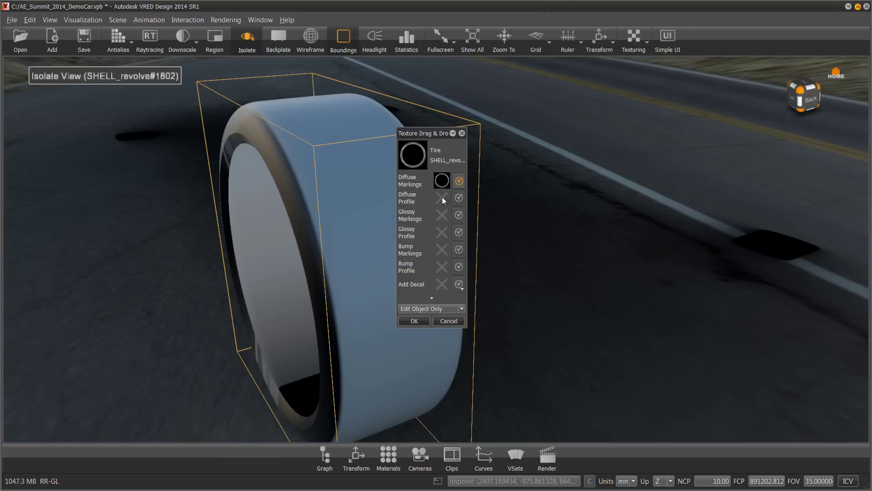
click(459, 267)
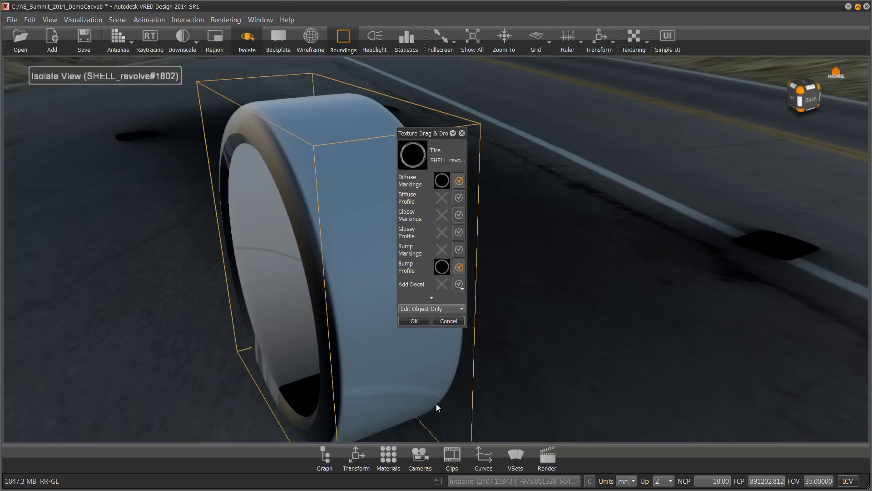
click(458, 268)
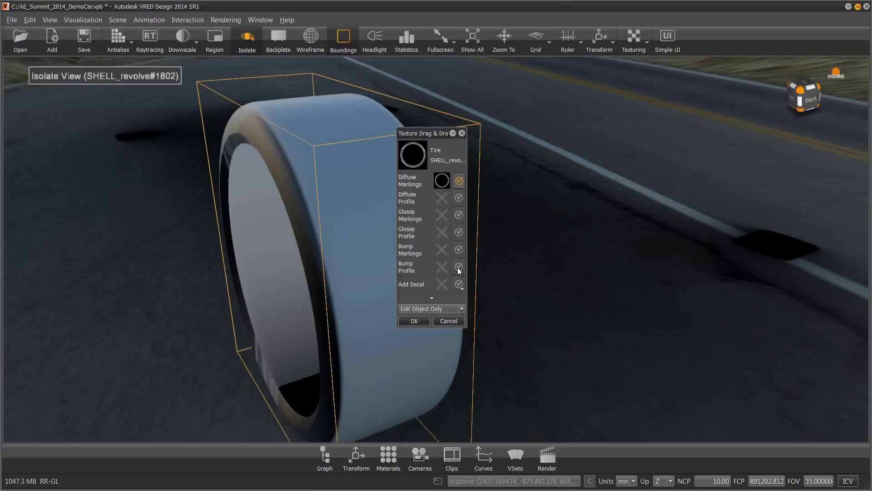
click(458, 250)
click(417, 321)
- Apply VRED_TREAD.jpg from the Textures folder to the tire as Diffuse Profile and Bump Profile, using Edit Material
alt+drag(294, 265, 571, 245)
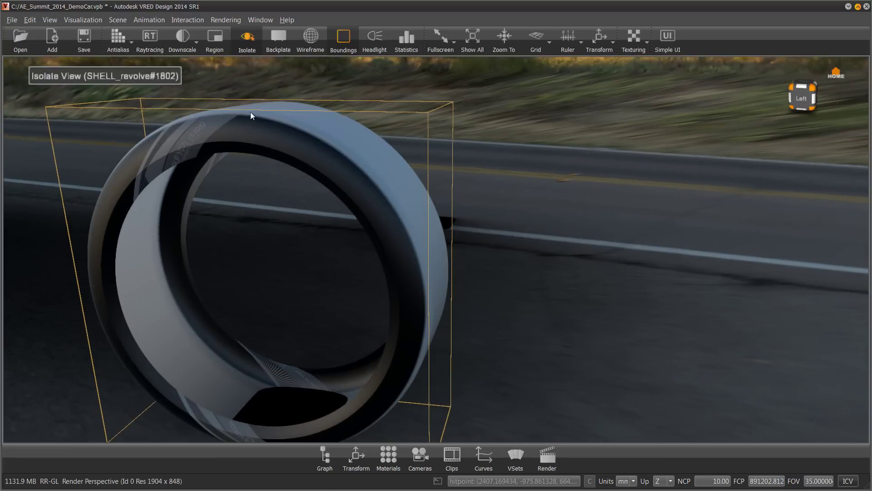
drag(504, 238, 315, 253)
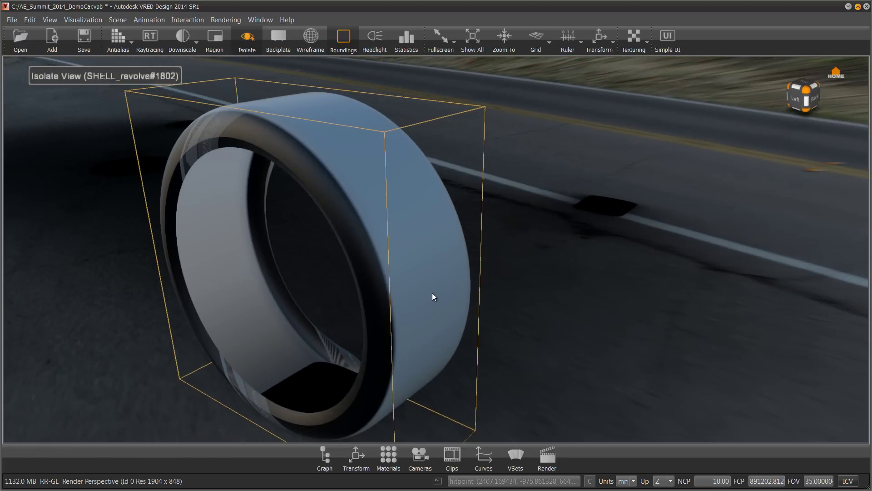
key(alt+Tab)
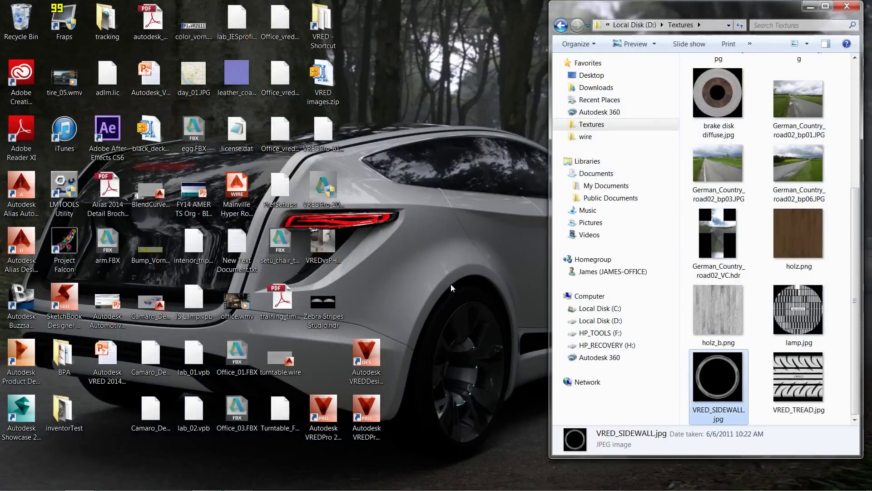
click(801, 392)
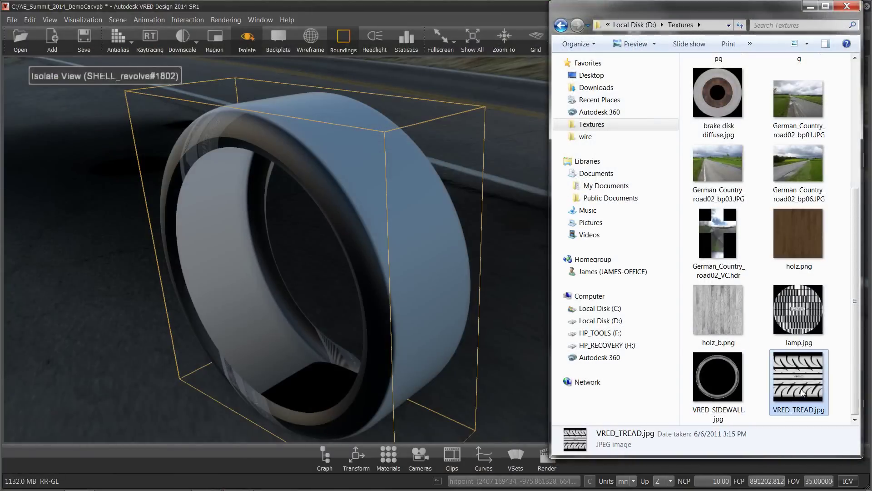
drag(801, 392, 409, 237)
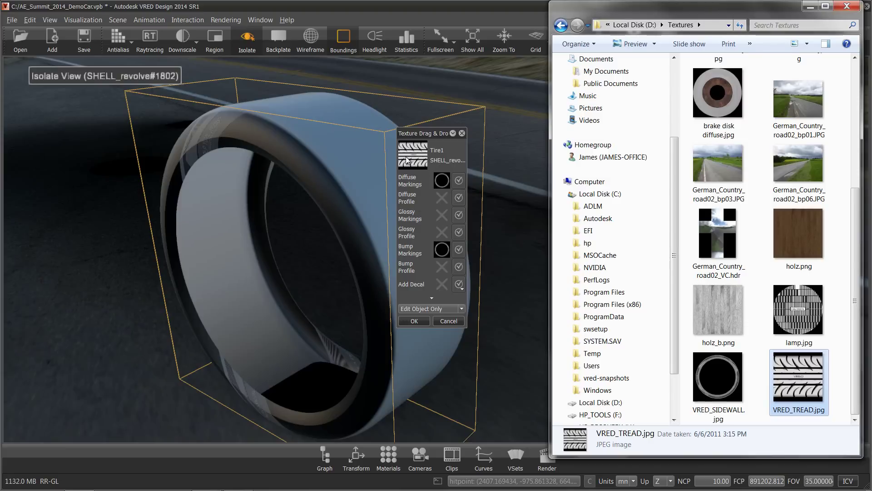
click(458, 200)
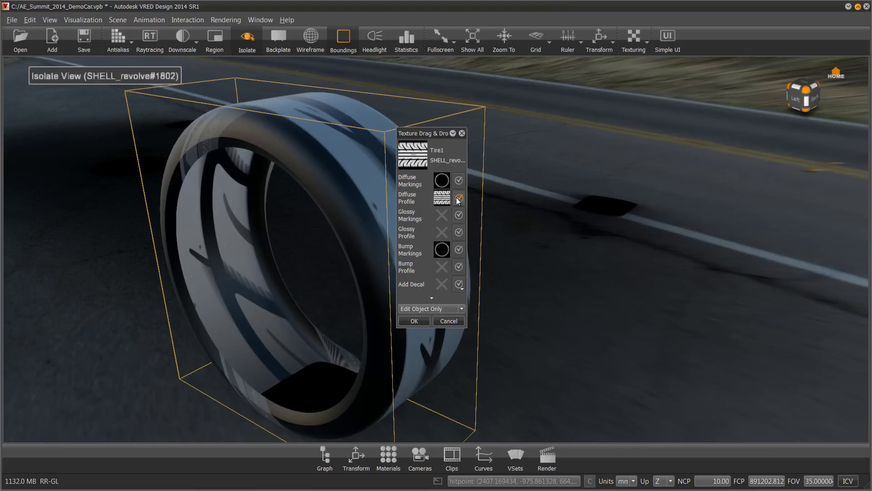
click(463, 267)
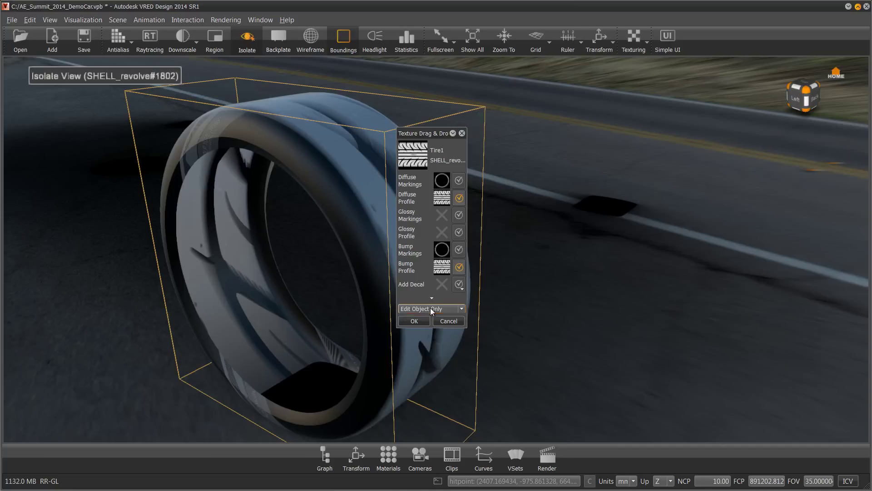
click(430, 308)
click(422, 323)
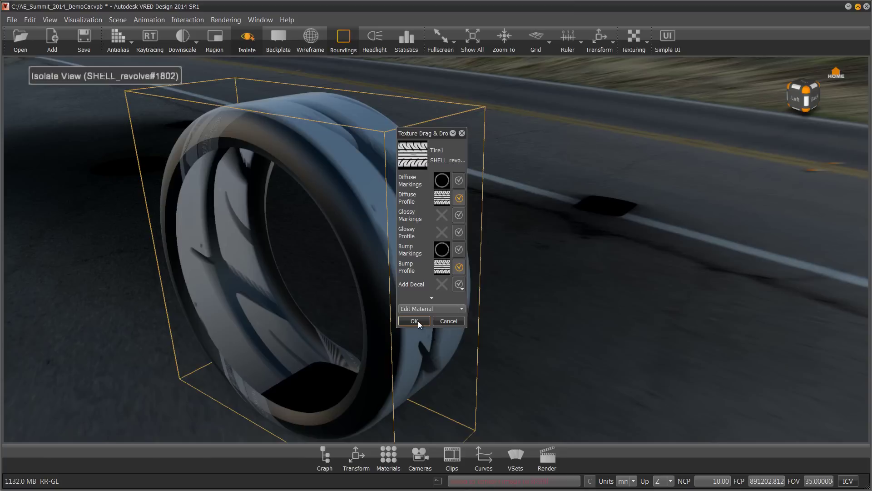
click(414, 321)
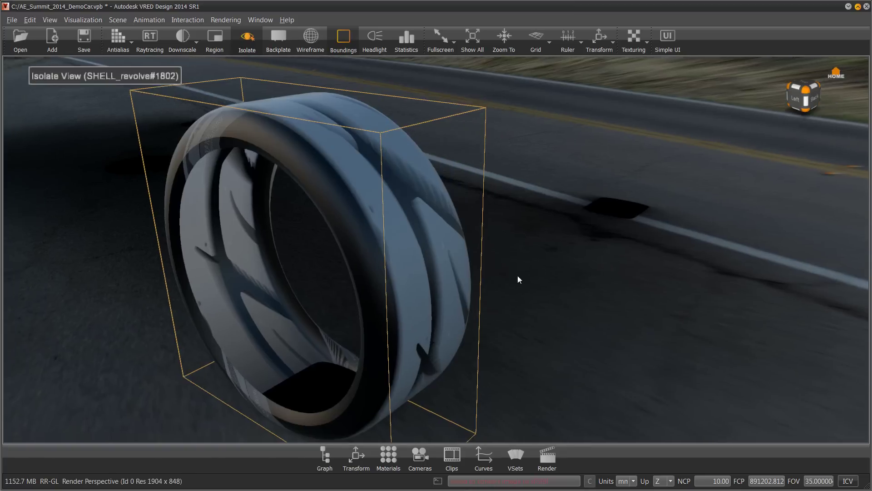
- Turn on texture projection editing for the tire and snap the cylindrical tire projection onto its geometry
drag(517, 275, 485, 261)
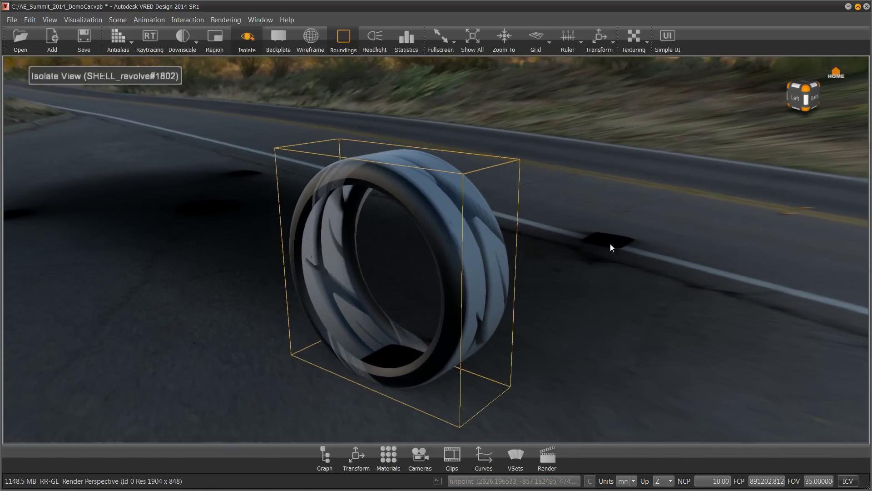
click(635, 40)
drag(566, 280, 370, 170)
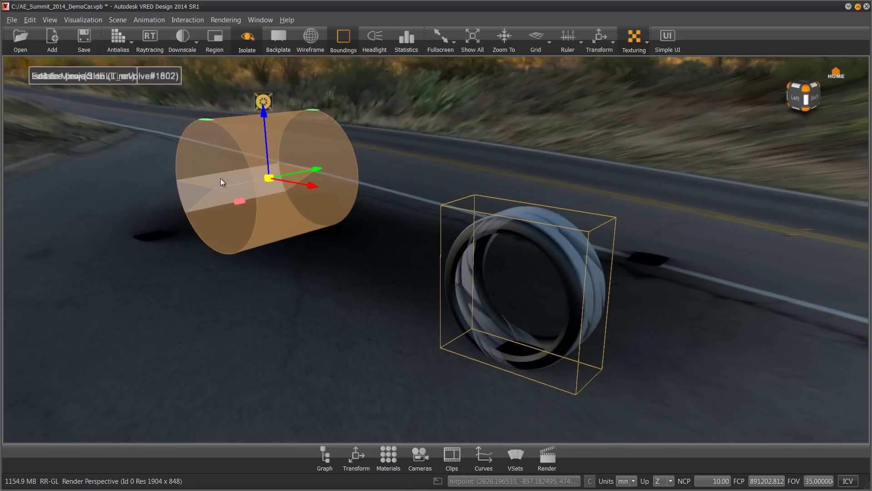
drag(331, 260, 337, 235)
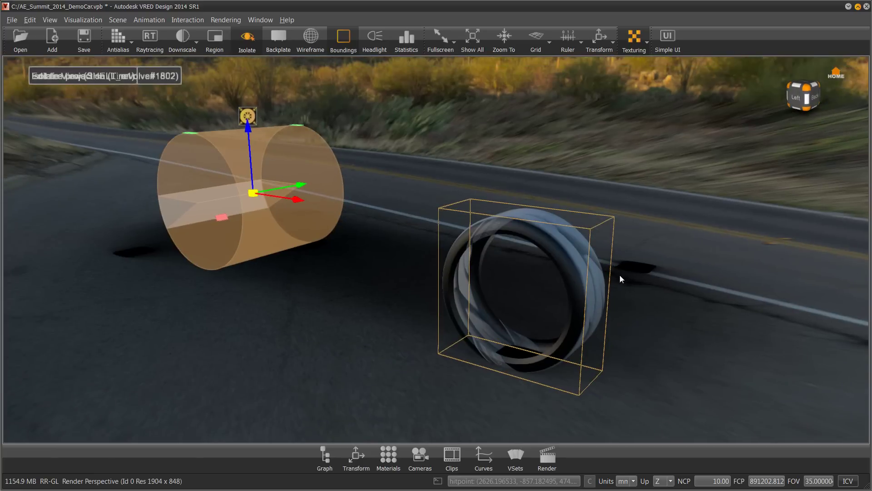
drag(574, 198, 585, 247)
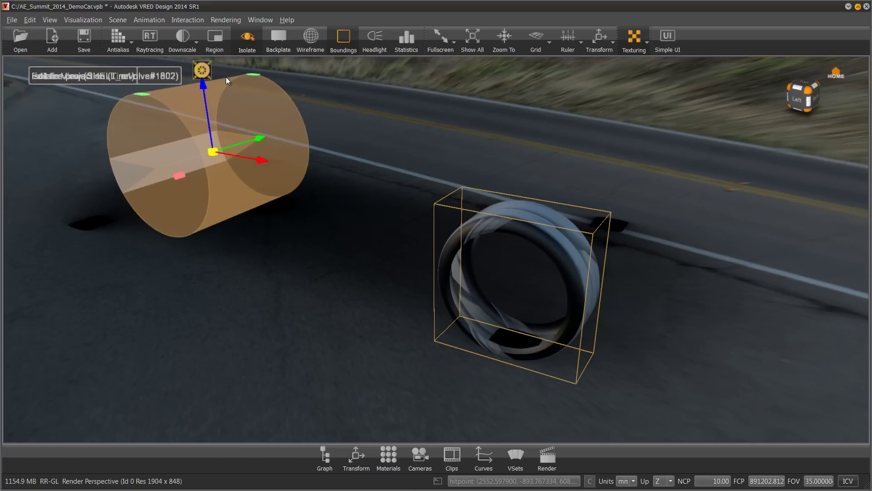
click(202, 71)
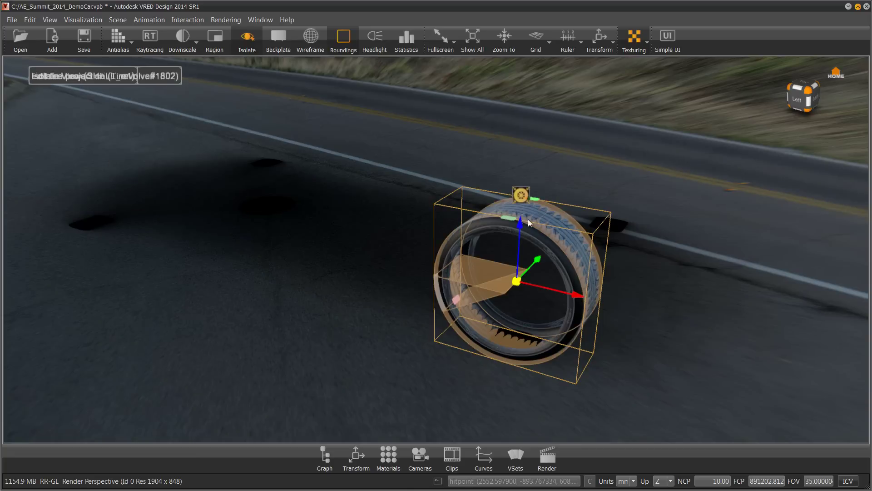
- Scale the tire projection up uniformly until the sidewall lettering and markings fill the tire's sidewall
drag(545, 258, 596, 243)
middle_drag(595, 243, 588, 196)
right_drag(598, 262, 608, 382)
drag(606, 378, 354, 171)
middle_drag(543, 165, 519, 253)
drag(520, 256, 511, 135)
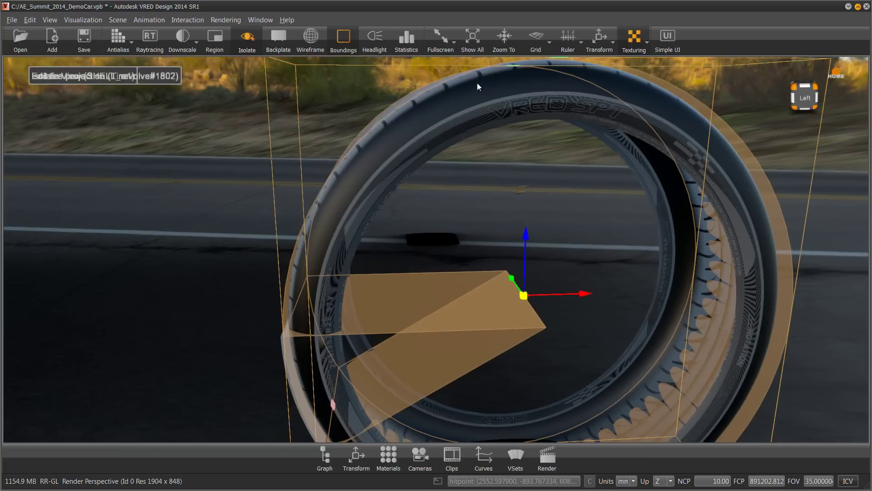
click(522, 295)
drag(521, 296, 533, 294)
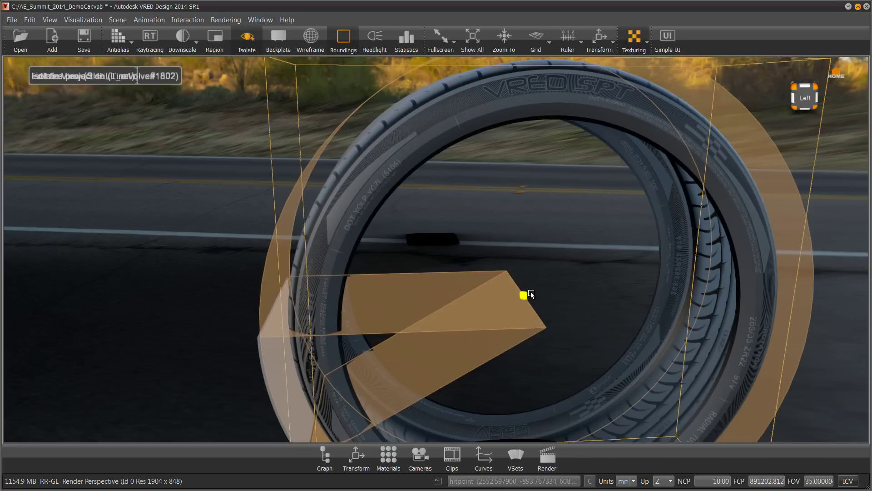
drag(530, 291, 530, 293)
alt+drag(489, 198, 485, 122)
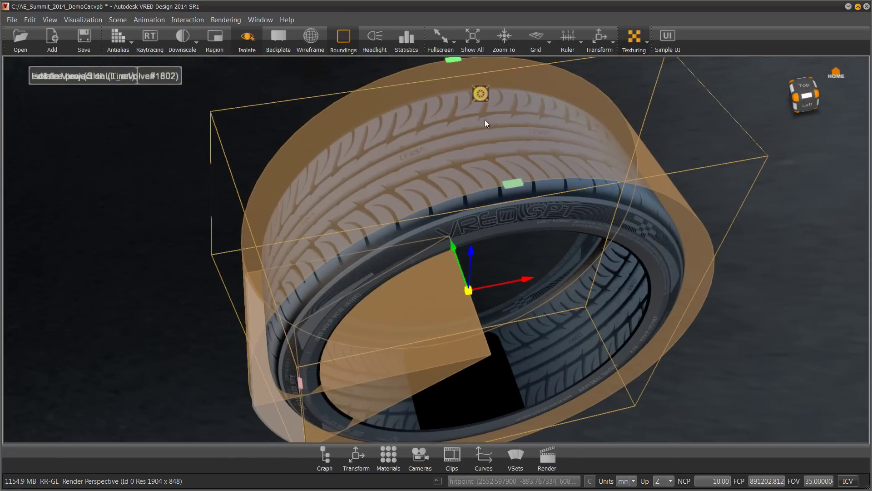
- Fine-tune the edge of the cylindrical texture projection at the tire's shoulder and turn off texture projection editing
right_drag(541, 276, 539, 329)
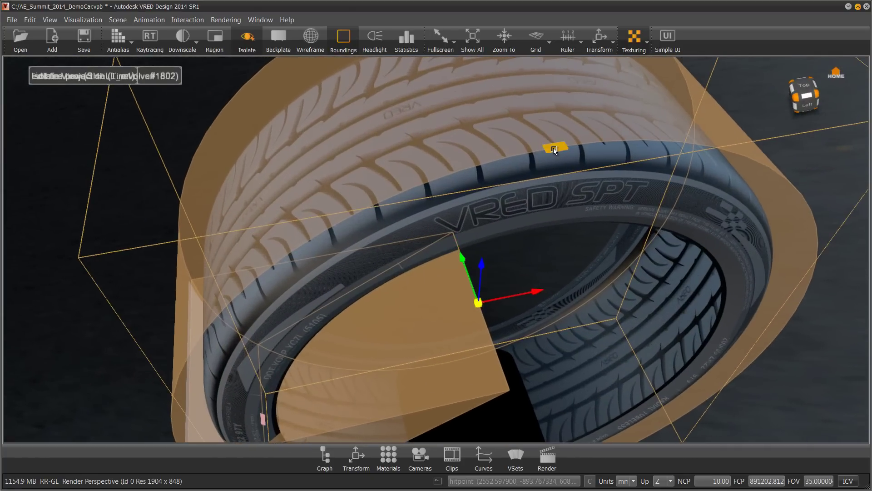
mouse_move(554, 147)
mouse_down()
mouse_move(555, 137)
mouse_move(558, 152)
mouse_up()
alt+middle_drag(370, 251, 607, 107)
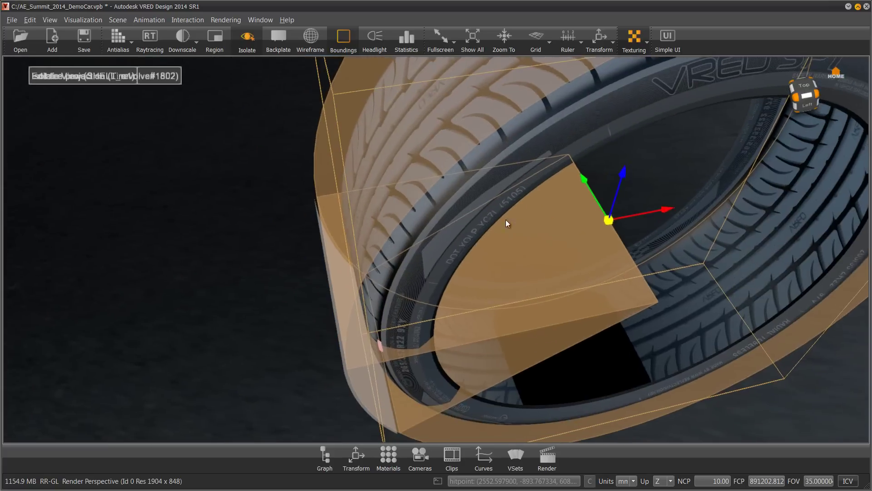
drag(505, 219, 606, 179)
right_drag(552, 298, 495, 242)
drag(495, 242, 641, 136)
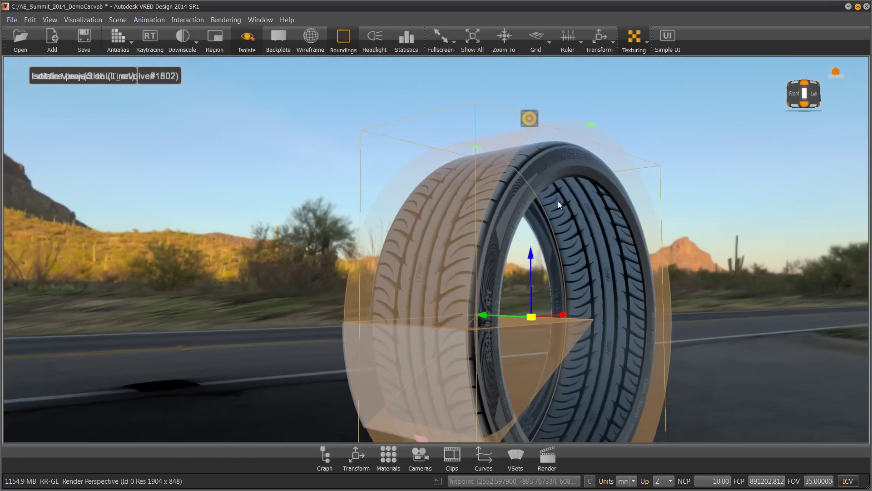
drag(557, 200, 459, 258)
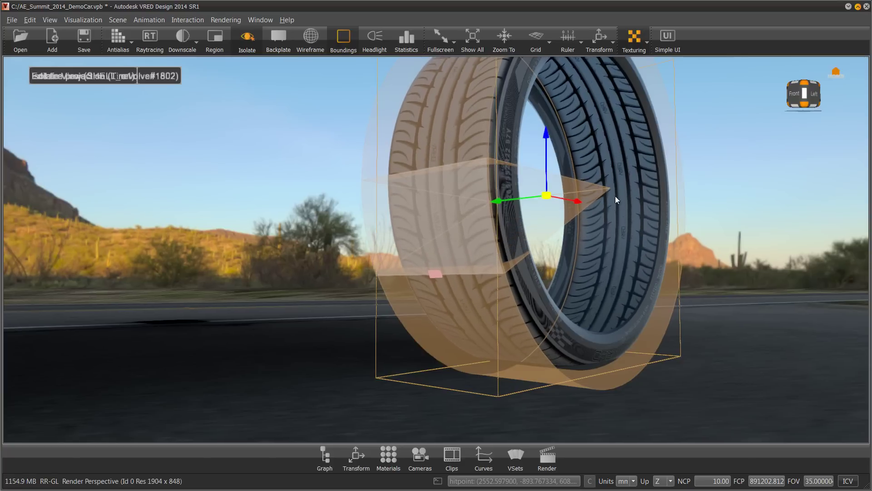
drag(615, 195, 457, 256)
middle_drag(652, 117, 543, 181)
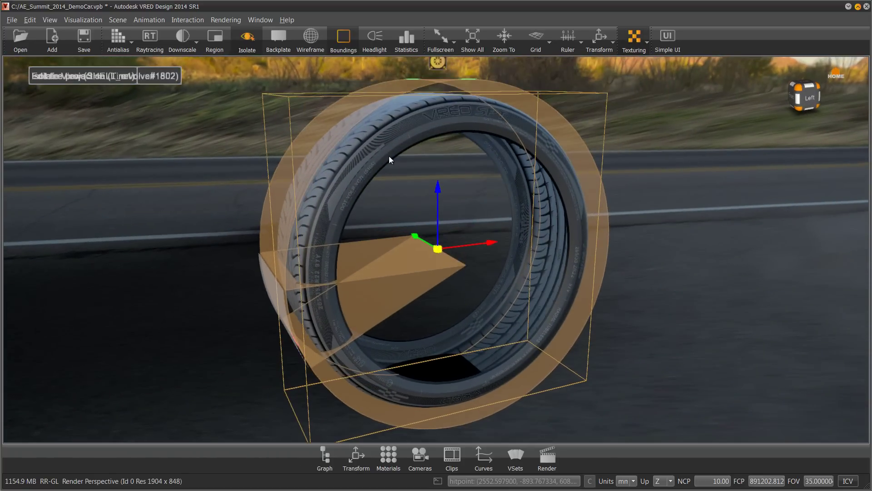
drag(389, 156, 544, 163)
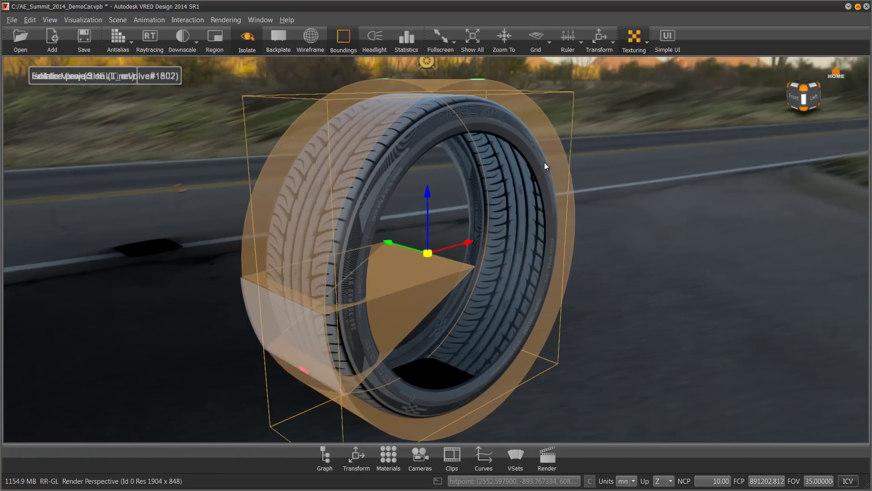
click(634, 37)
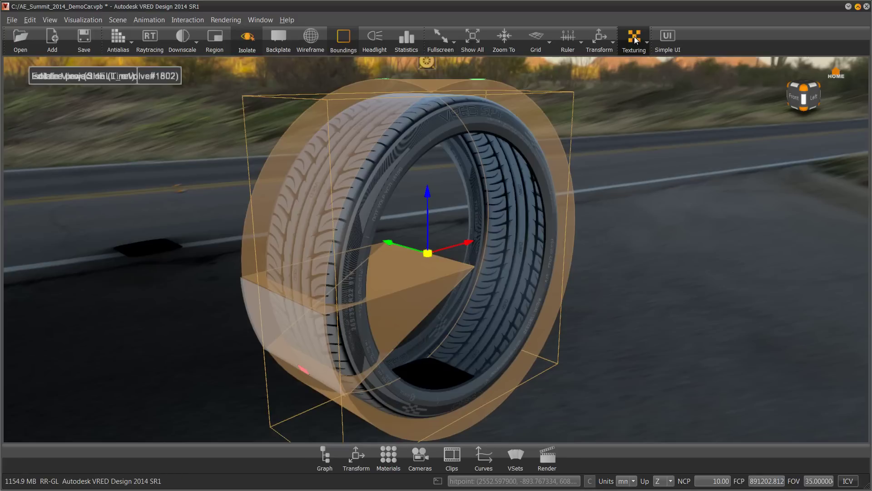
click(634, 36)
- Examine the projected sidewall lettering, safety text and tread pattern closely around the tire
drag(562, 147, 554, 182)
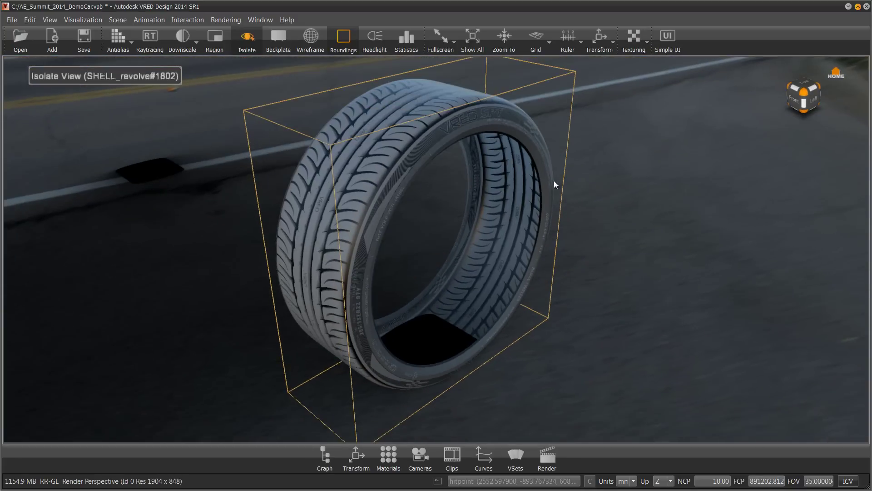
drag(664, 219, 423, 220)
middle_drag(695, 183, 634, 211)
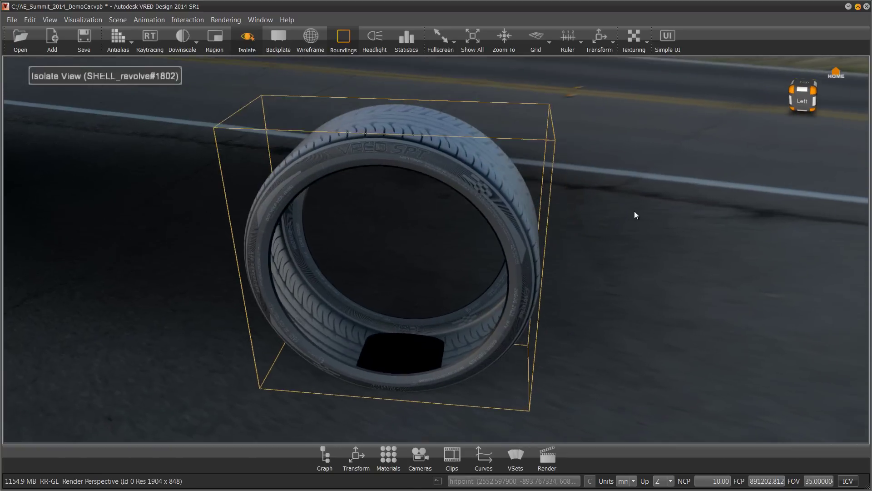
right_drag(635, 211, 650, 381)
middle_drag(655, 200, 632, 287)
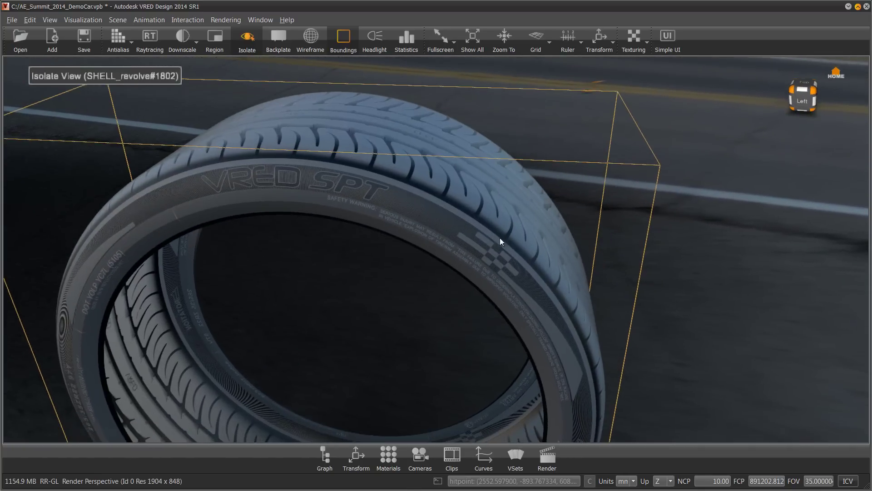
drag(511, 231, 516, 190)
right_drag(516, 190, 576, 353)
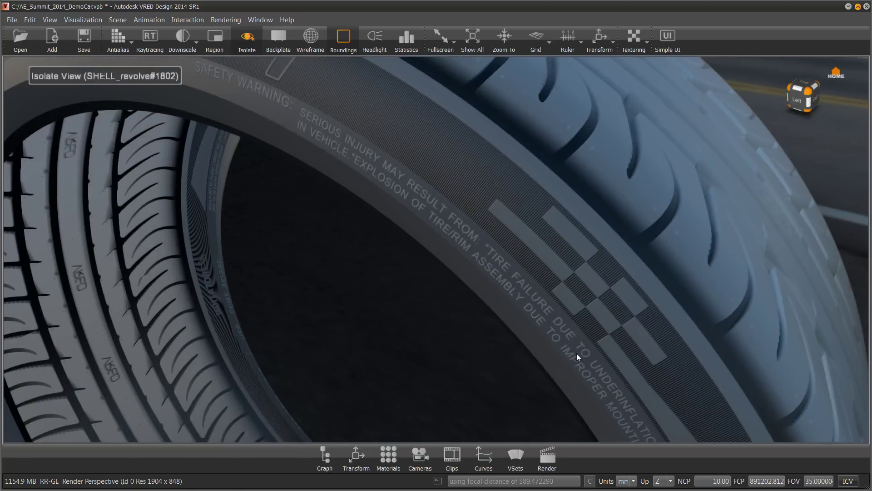
middle_drag(599, 268, 587, 420)
right_drag(522, 212, 528, 242)
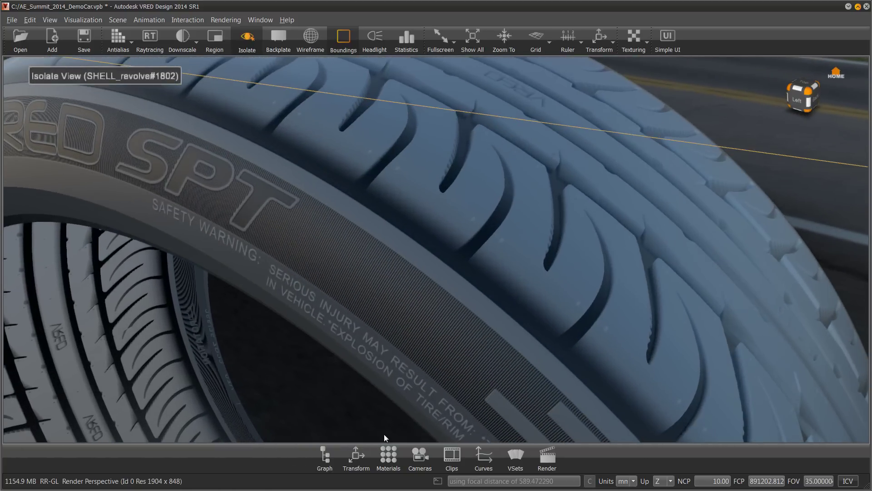
- Open the Tire1 material's texture settings and raise Blend Position to 0.85 to shift the blend between tread and sidewall
click(388, 459)
middle_drag(273, 224, 370, 323)
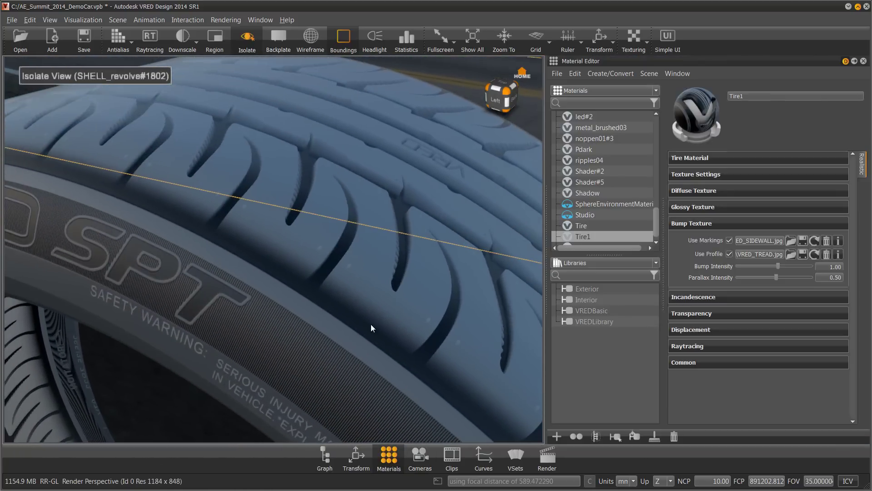
drag(356, 347, 315, 321)
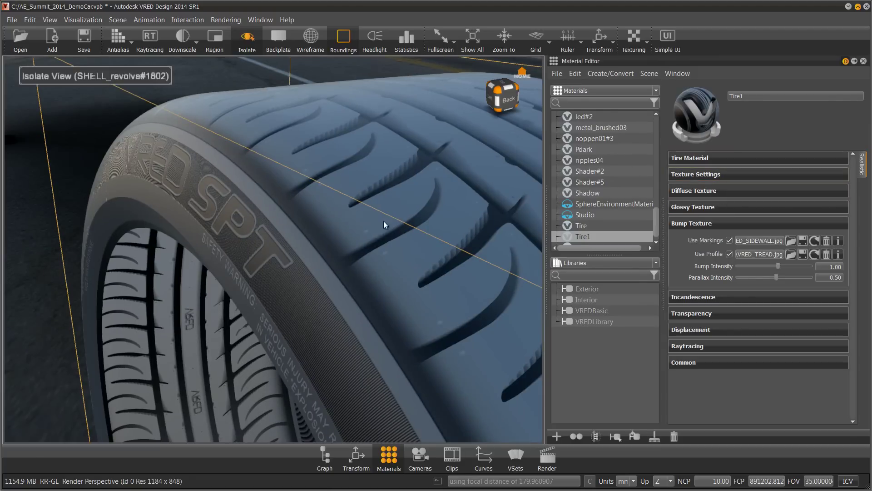
click(698, 174)
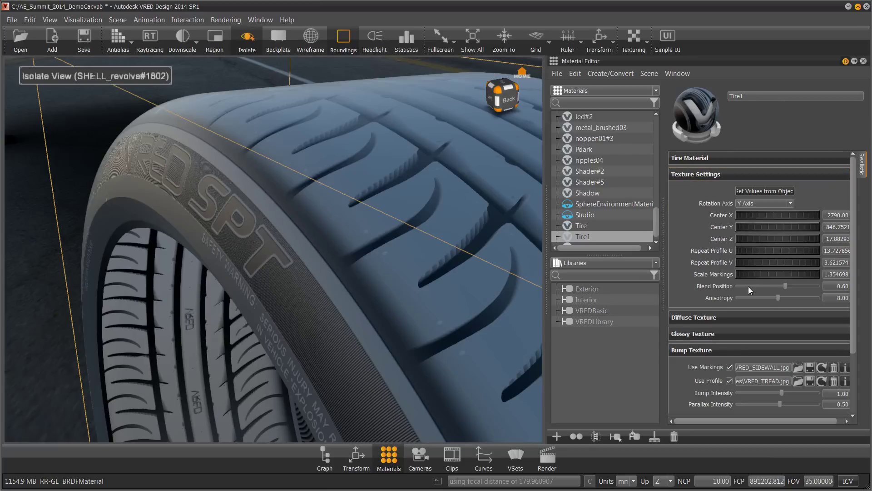
mouse_move(786, 288)
mouse_down()
mouse_move(755, 293)
mouse_move(817, 285)
mouse_move(805, 288)
mouse_up()
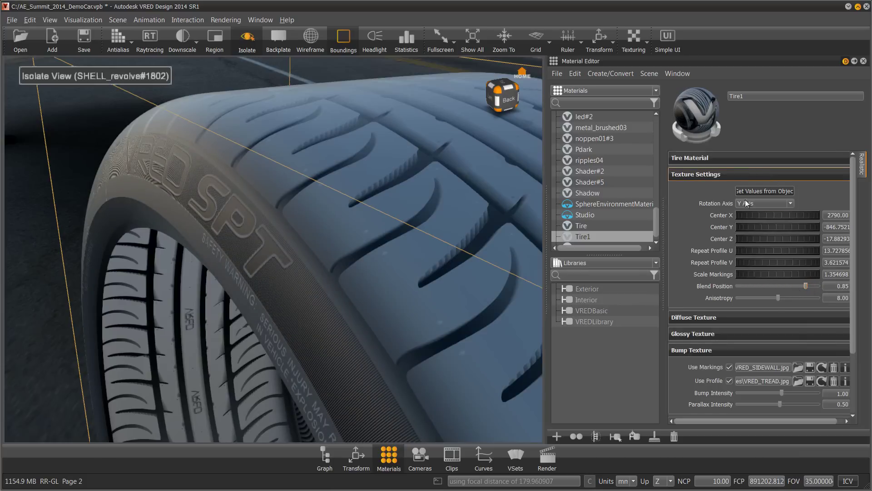
- Darken the Tire1 material's Diffuse Color to a near-black grey
click(720, 174)
click(707, 157)
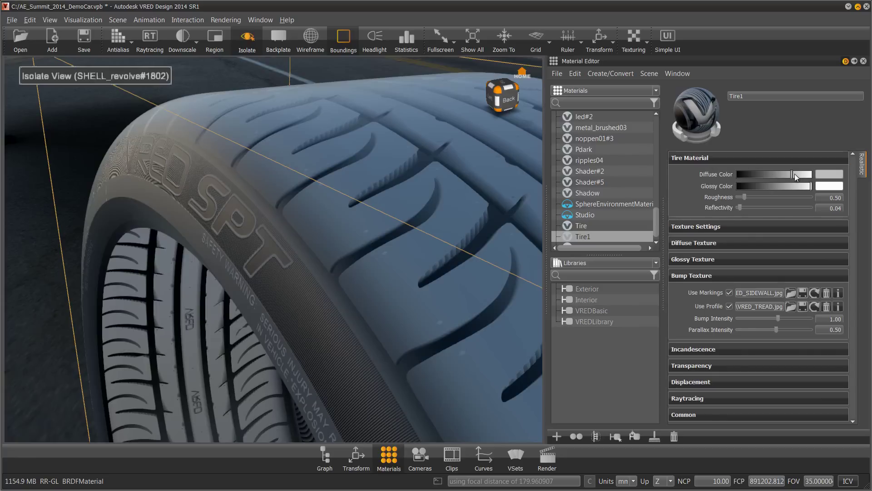
drag(791, 174, 745, 176)
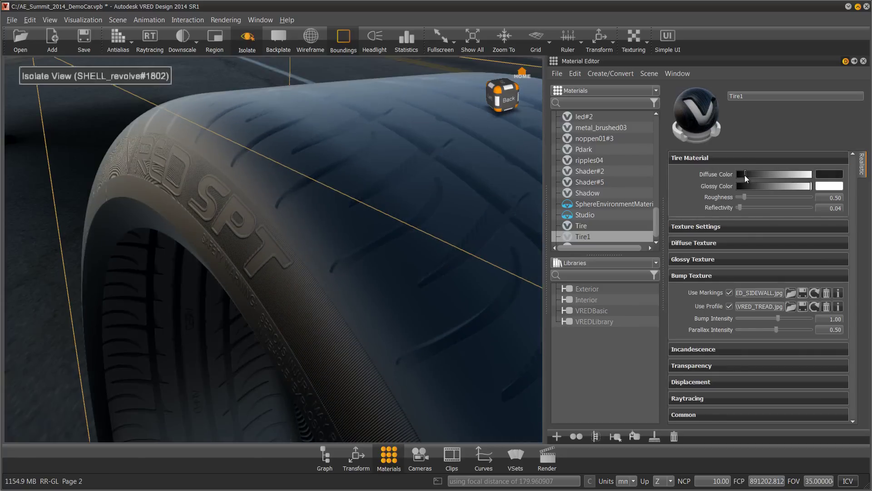
- Set the Tire1 material's Bump Intensity to 3.00 and check the tread relief and silhouette from the front
drag(243, 229, 356, 214)
middle_drag(355, 214, 410, 178)
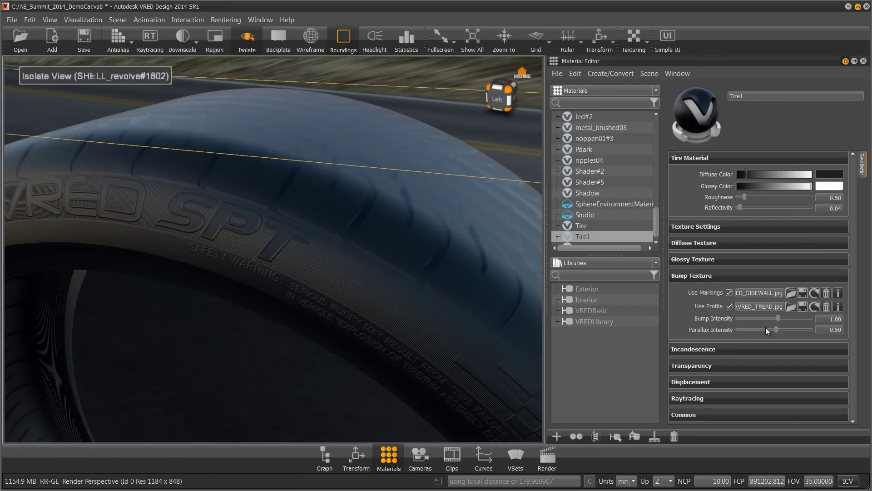
drag(778, 318, 864, 322)
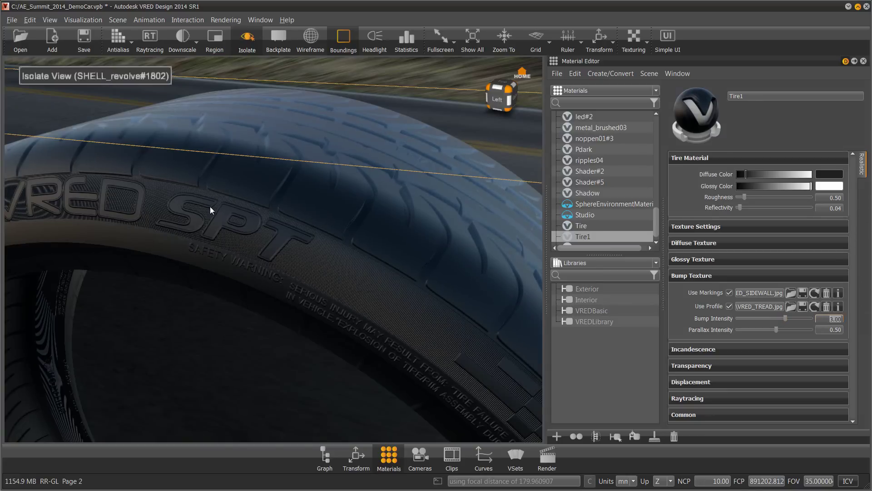
alt+drag(432, 244, 231, 112)
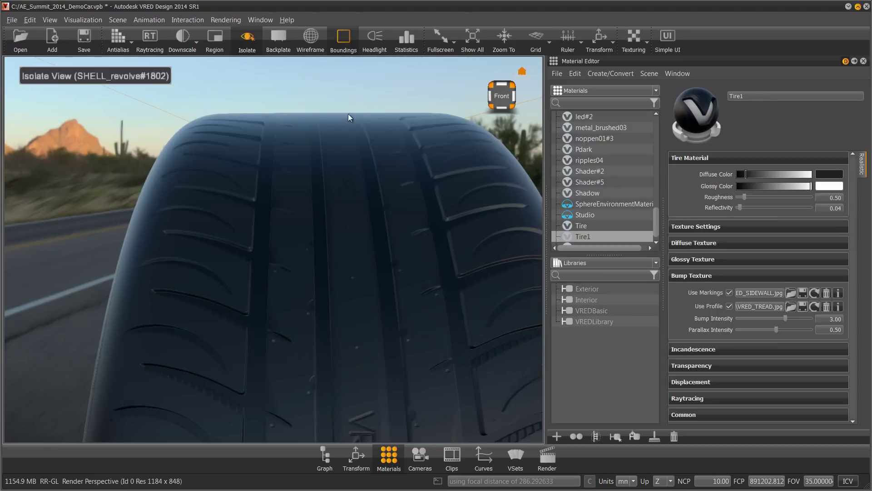
drag(407, 111, 371, 121)
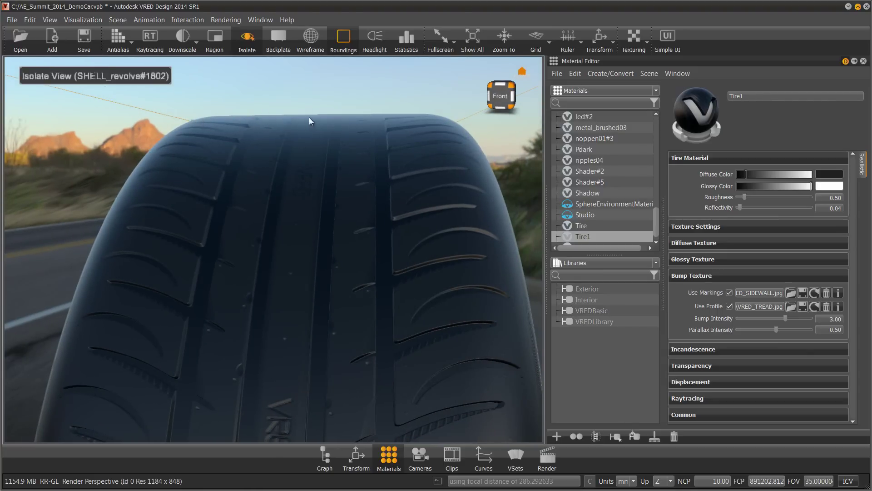
drag(396, 121, 349, 133)
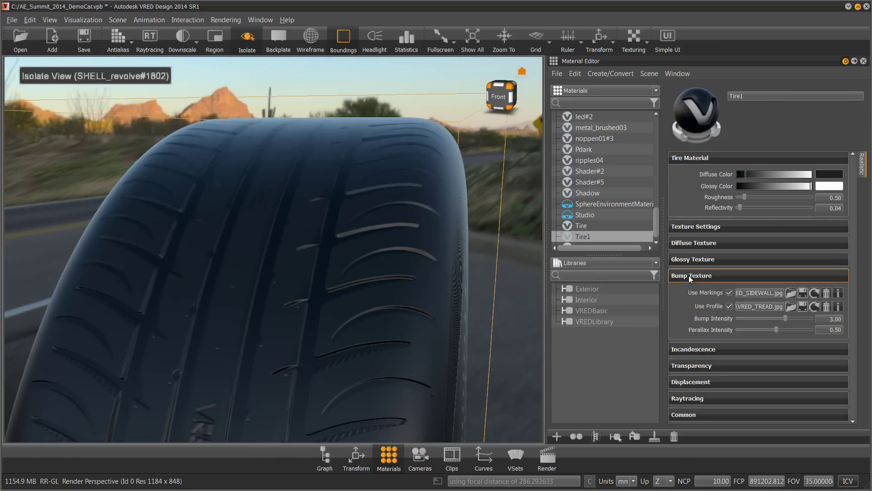
- Apply VRED_TREAD.jpg from the Textures folder to the tire as its Displacement texture, using Edit Material
key(alt+Tab)
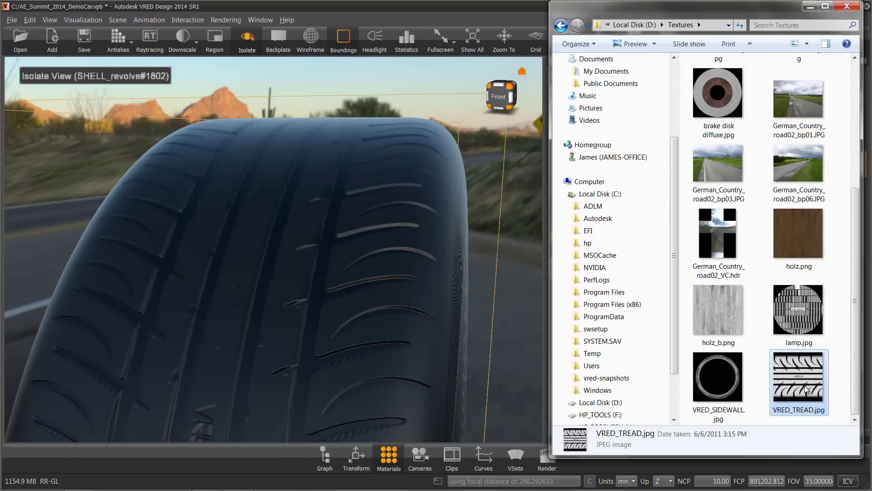
drag(806, 389, 334, 237)
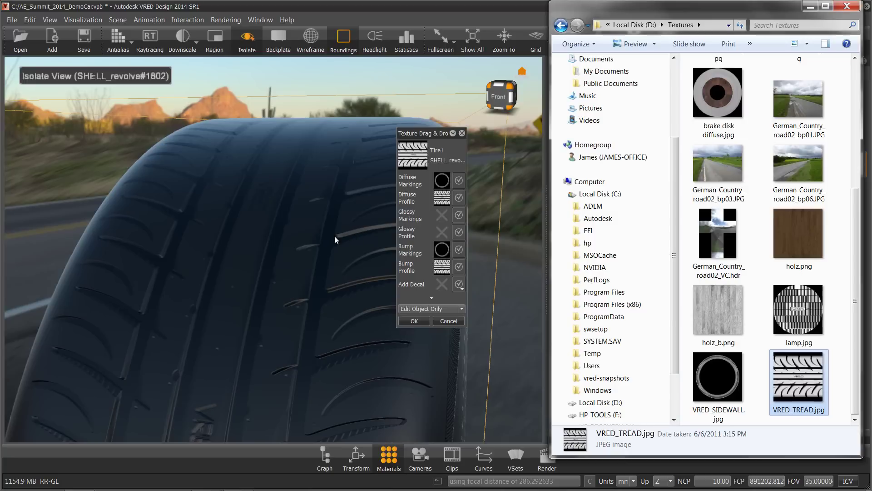
click(431, 298)
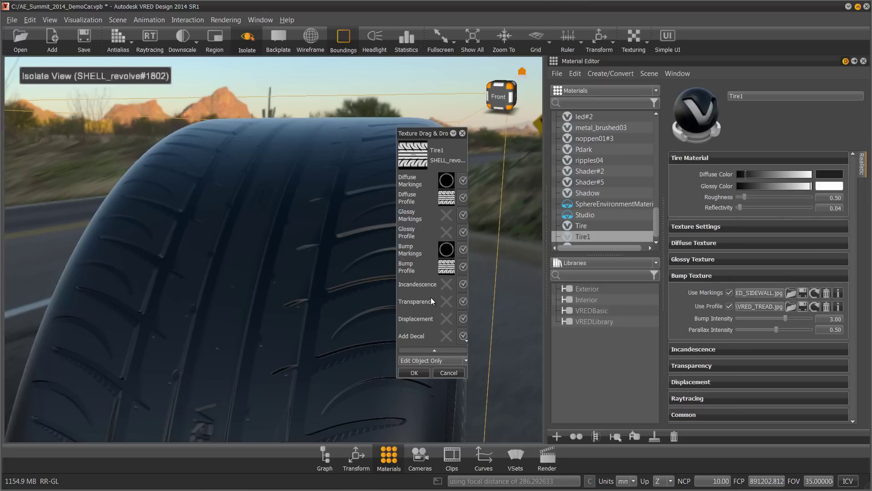
click(462, 319)
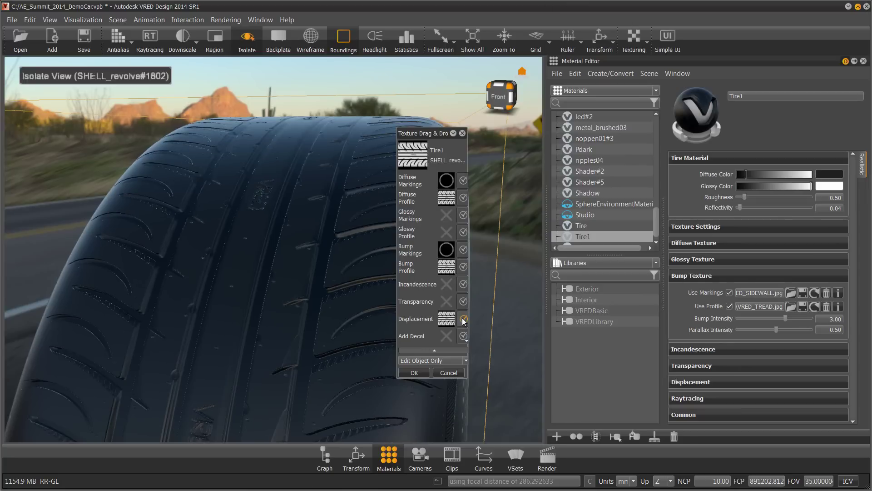
click(429, 361)
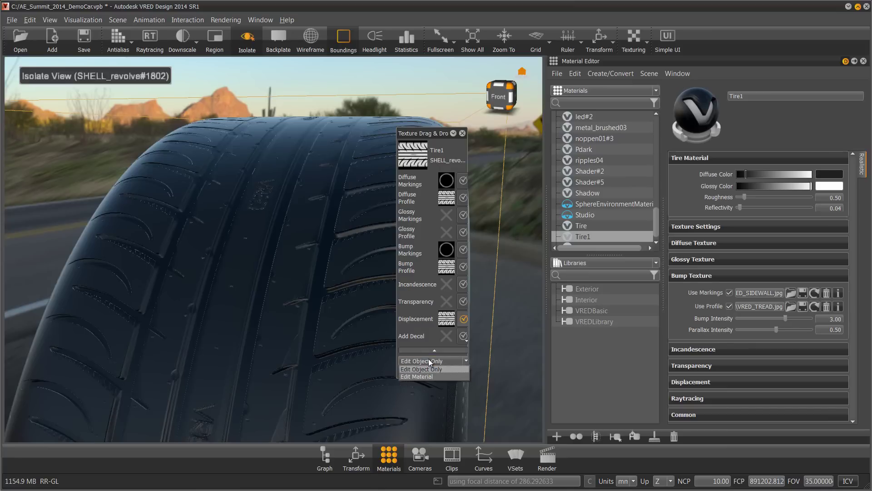
click(425, 376)
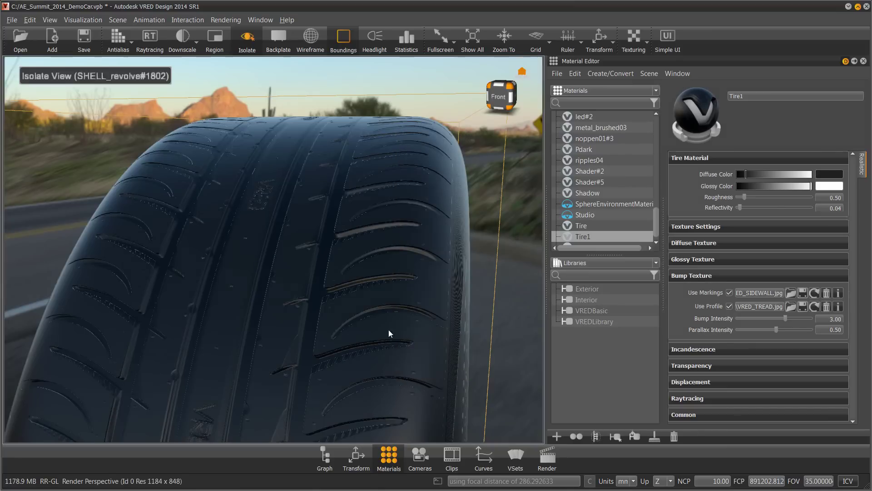
- Enable Use Accurate Silhouettes in OpenGL for Tire1's displacement and raise Displacement Height to about 3.82
mouse_move(331, 236)
mouse_down()
mouse_move(313, 237)
mouse_move(322, 236)
mouse_up()
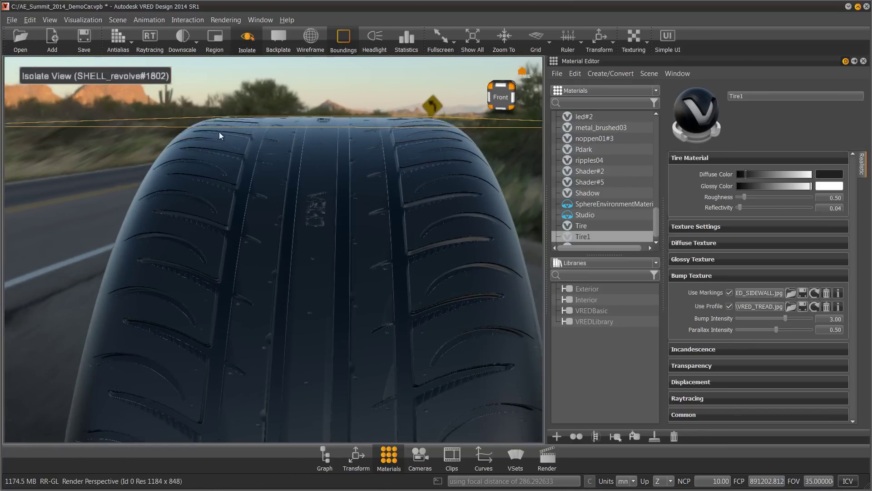
click(682, 277)
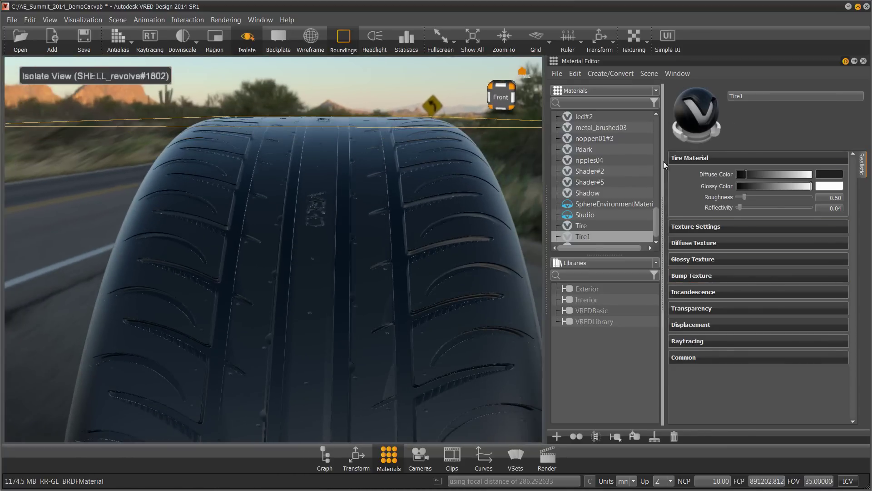
click(714, 326)
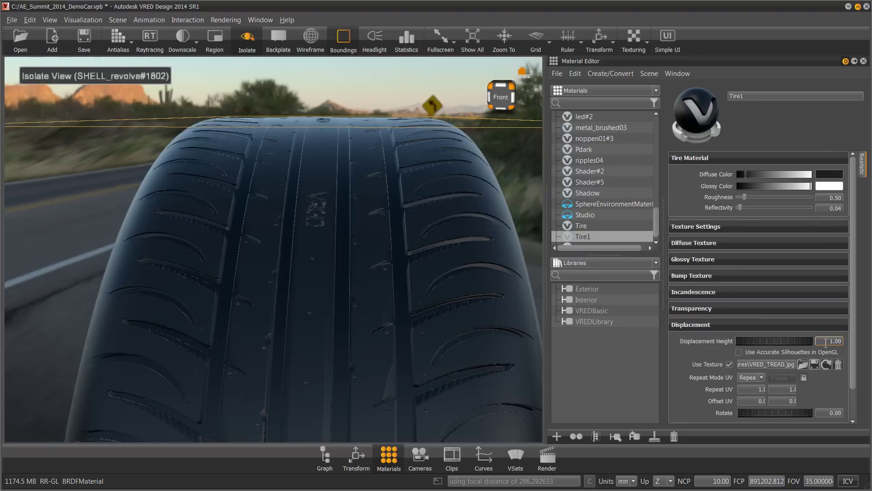
click(739, 352)
alt+drag(342, 148, 328, 120)
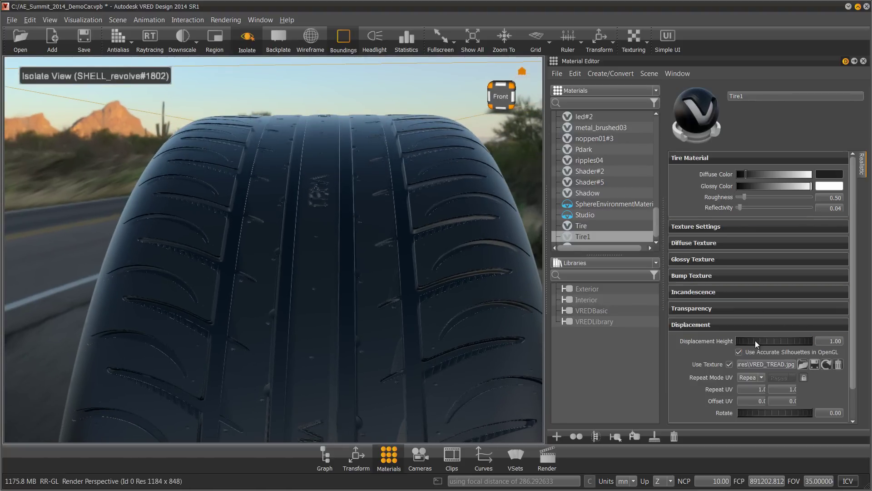
drag(756, 344, 849, 344)
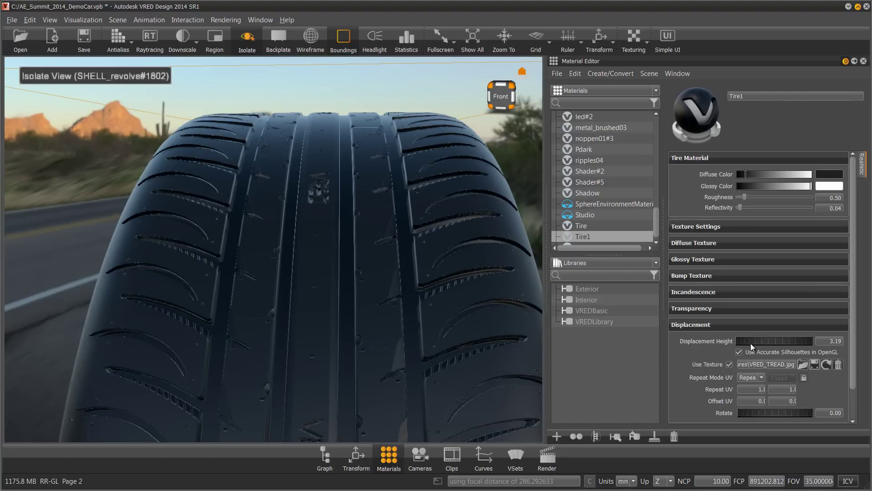
drag(754, 341, 869, 346)
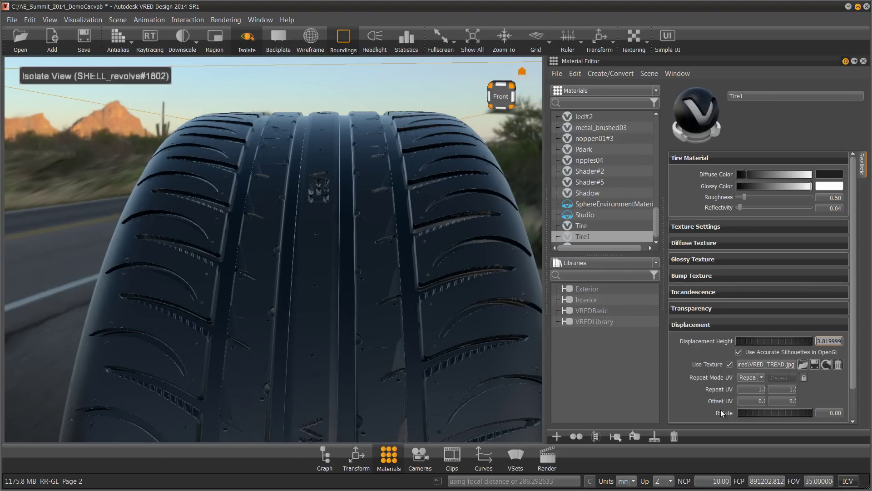
- Set Tire1's Displacement Height to 5 and check the tread and sidewall relief on the isolated tire
text(5)
key(Return)
drag(284, 180, 271, 119)
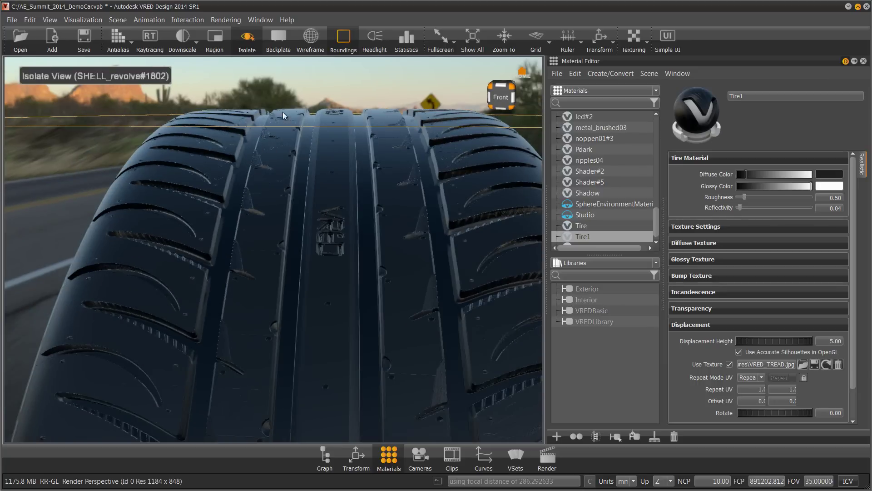
drag(85, 153, 327, 179)
middle_drag(327, 179, 167, 184)
scroll(254, 119, down, 3)
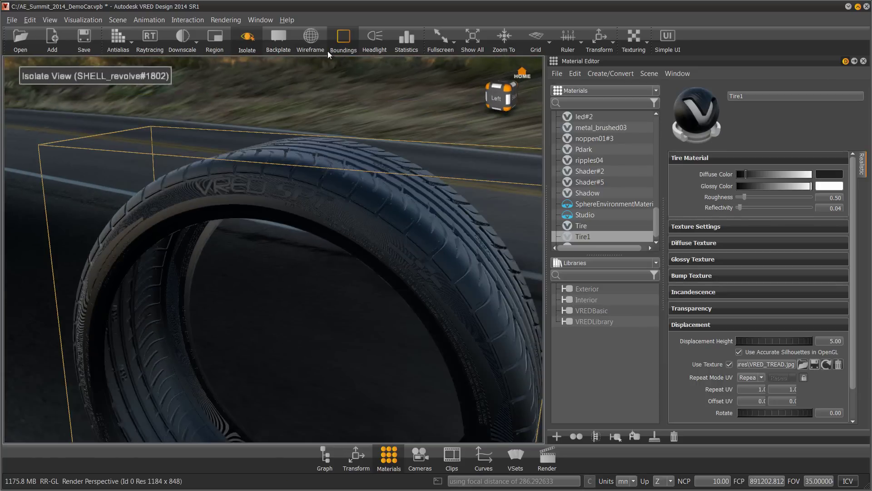
- Turn off the bounding box display and end the isolate view to show the whole car again
click(339, 43)
drag(347, 112, 396, 151)
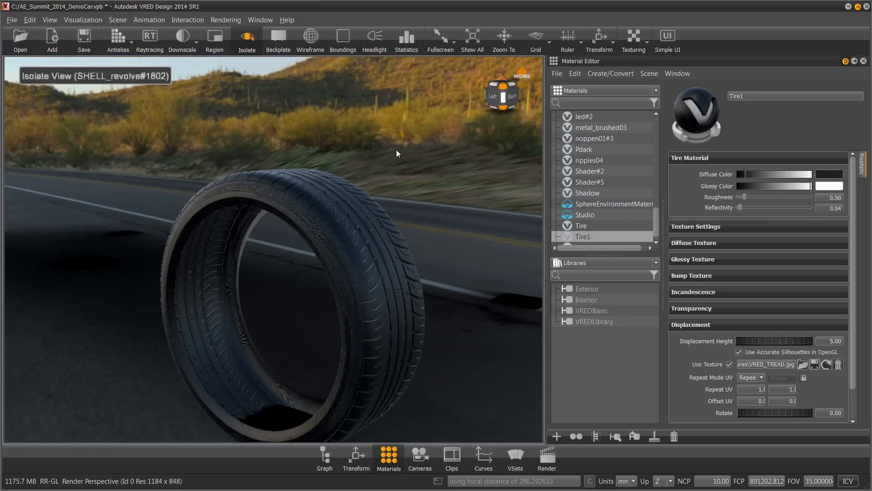
click(249, 39)
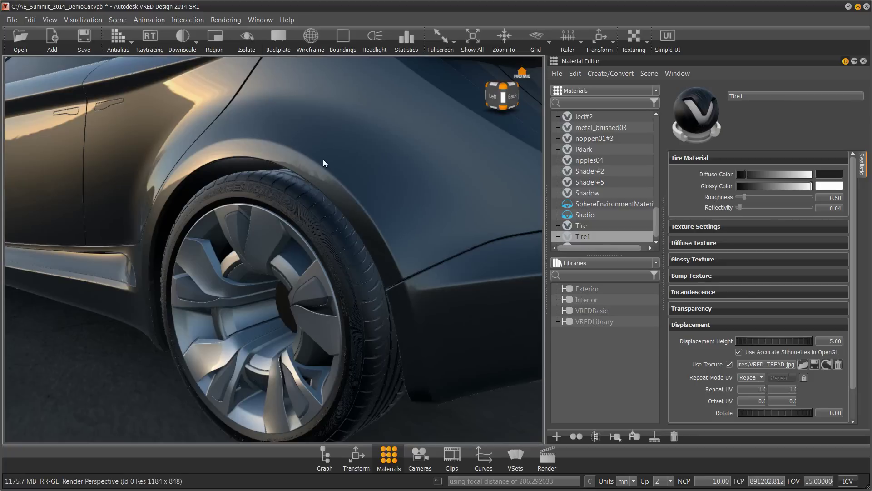
- Close the Material Editor and inspect the rear tire on the car up close and from a distance
click(863, 60)
drag(459, 195, 428, 182)
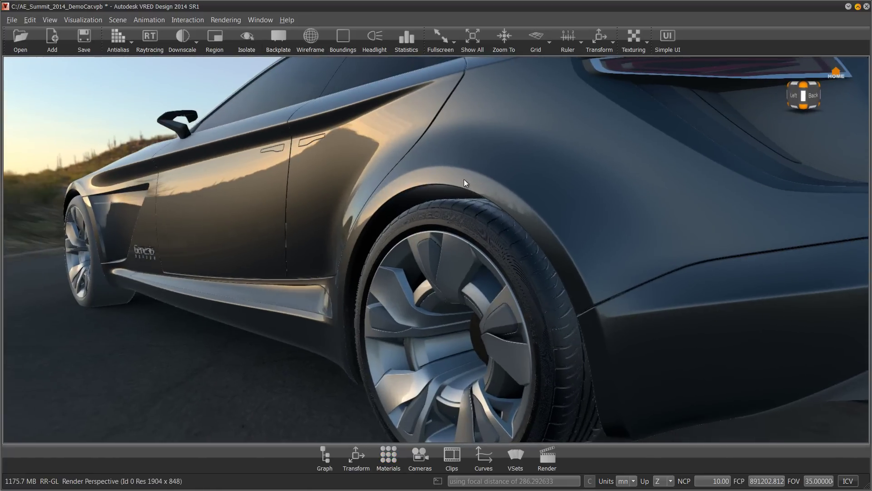
right_drag(464, 179, 466, 258)
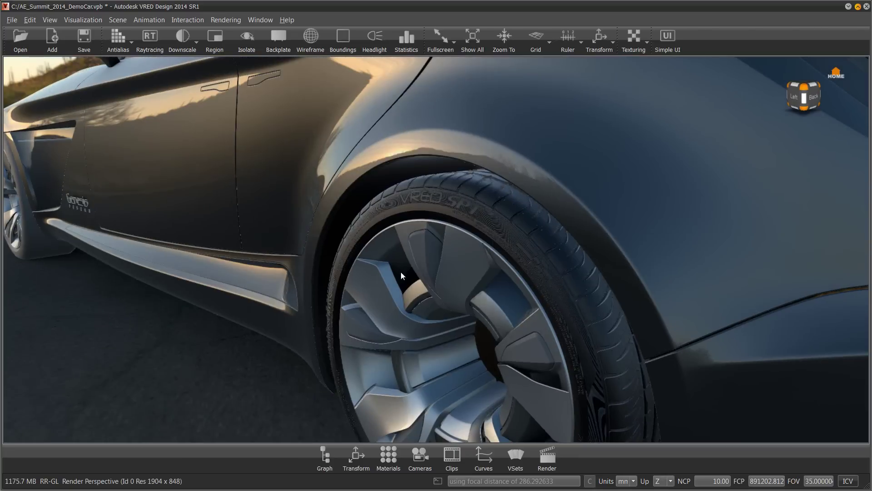
drag(400, 272, 543, 269)
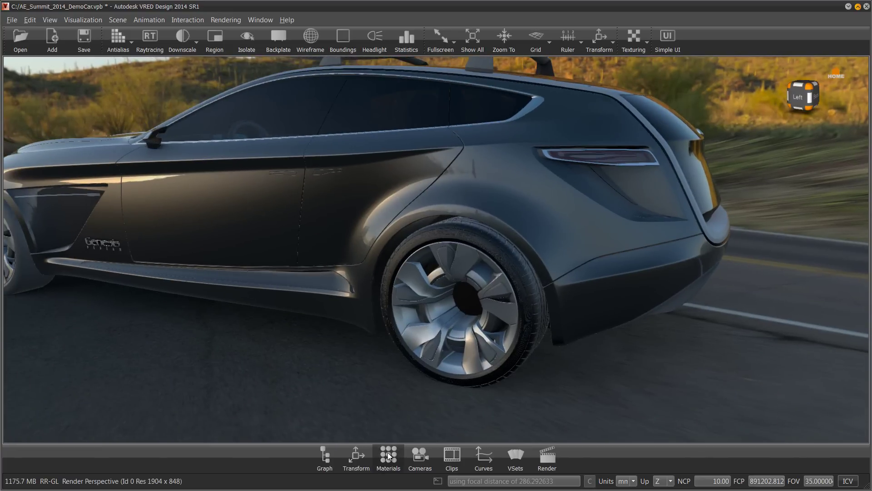
- Reopen the Material Editor and rename the Tire1 material to Tire Rear
click(388, 452)
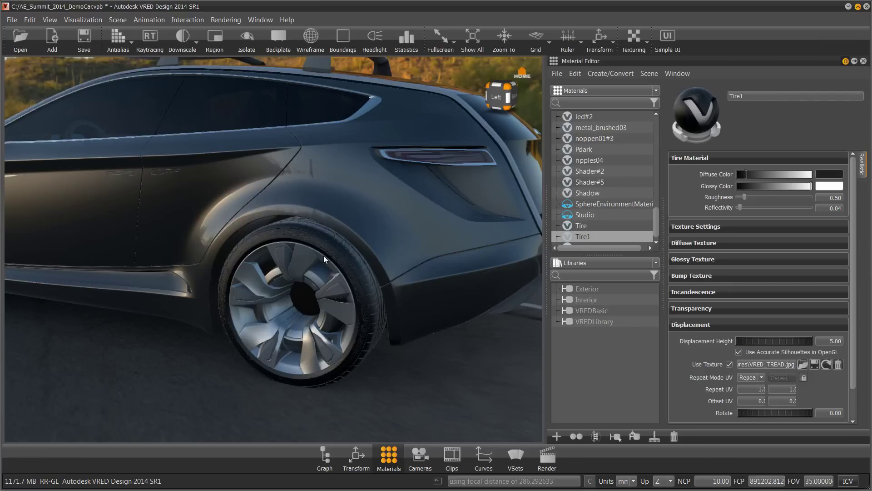
ctrl+shift+click(336, 249)
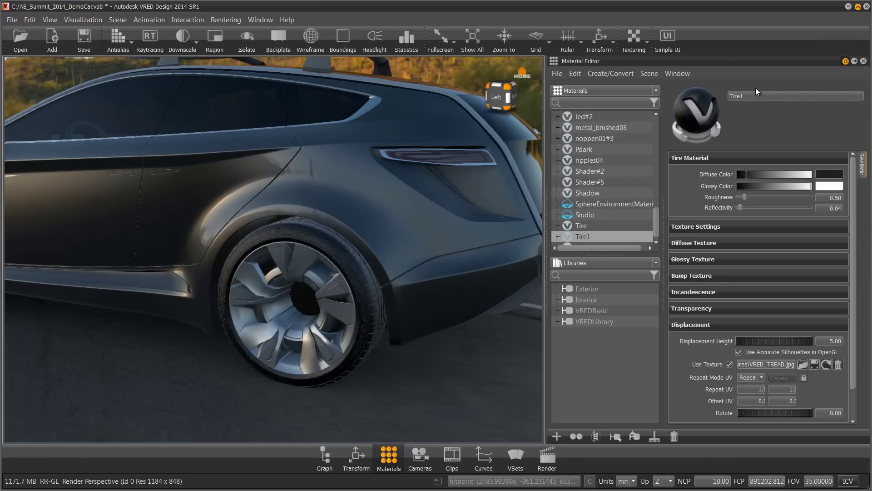
drag(755, 95, 696, 94)
text(Tir)
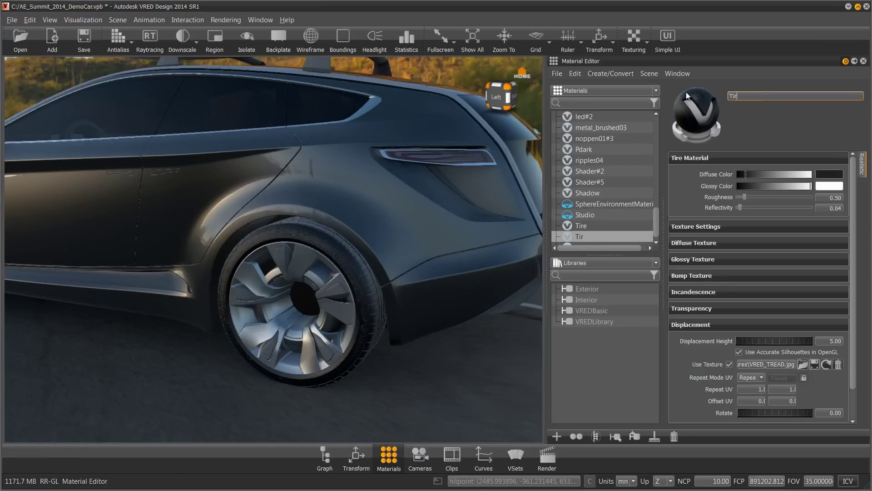
text(e Rear)
key(Return)
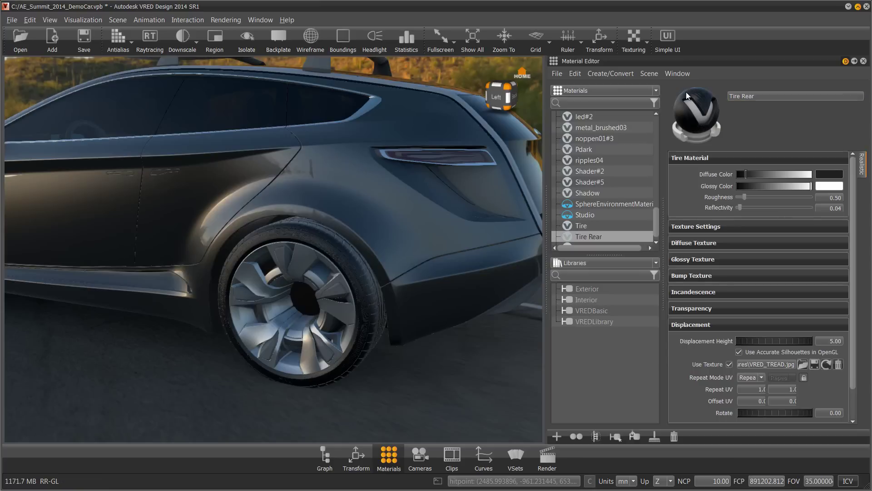
- Duplicate the Tire Rear material and name the copy Tire Front
click(581, 225)
click(585, 236)
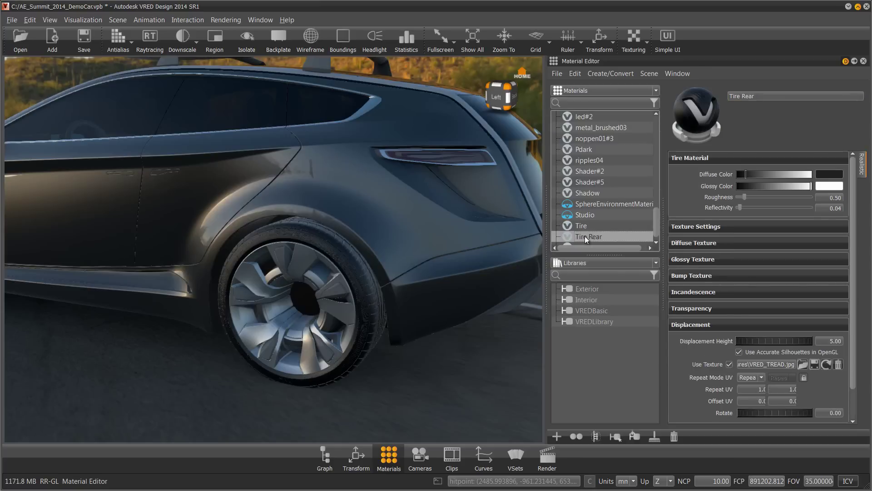
right_click(585, 236)
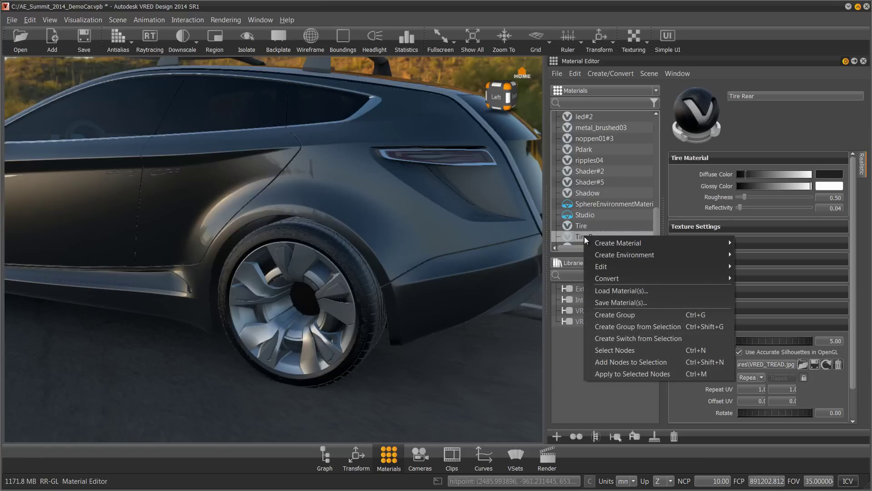
mouse_move(605, 269)
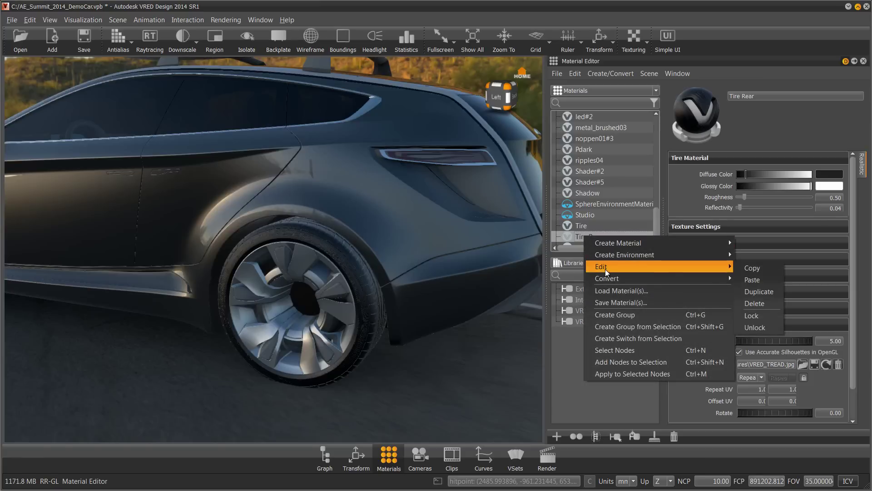
click(751, 294)
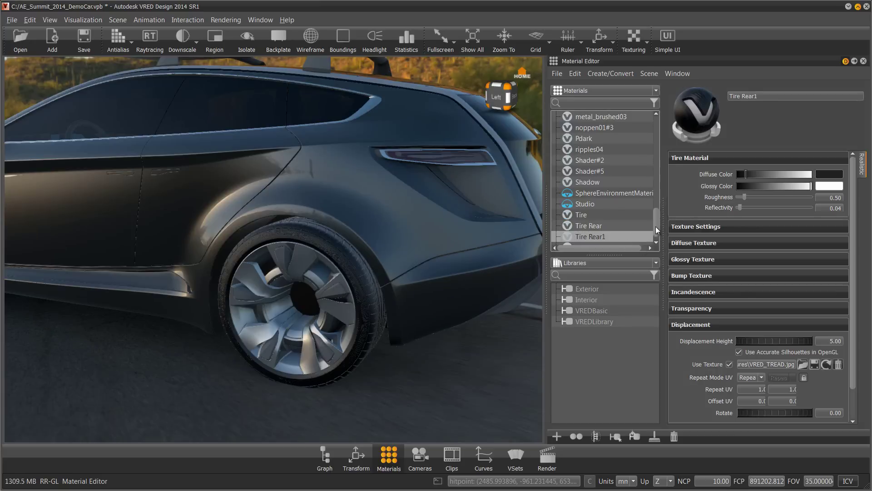
click(749, 97)
double_click(743, 97)
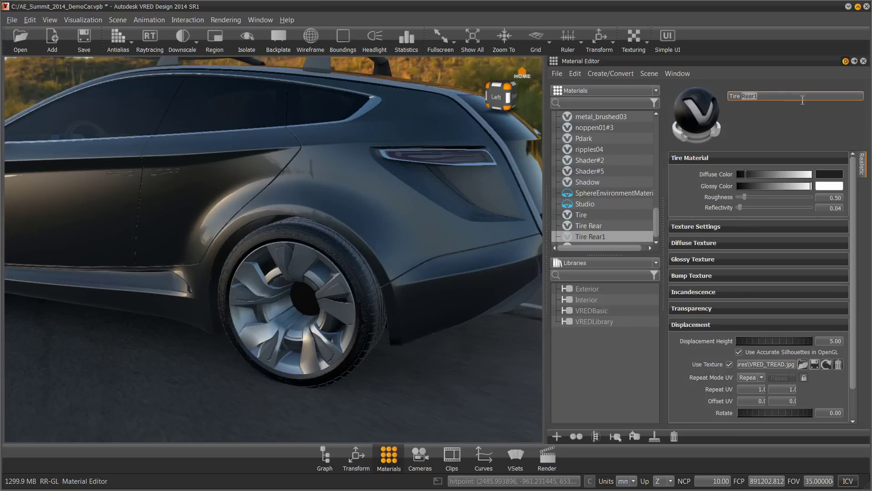
text(Front)
key(Return)
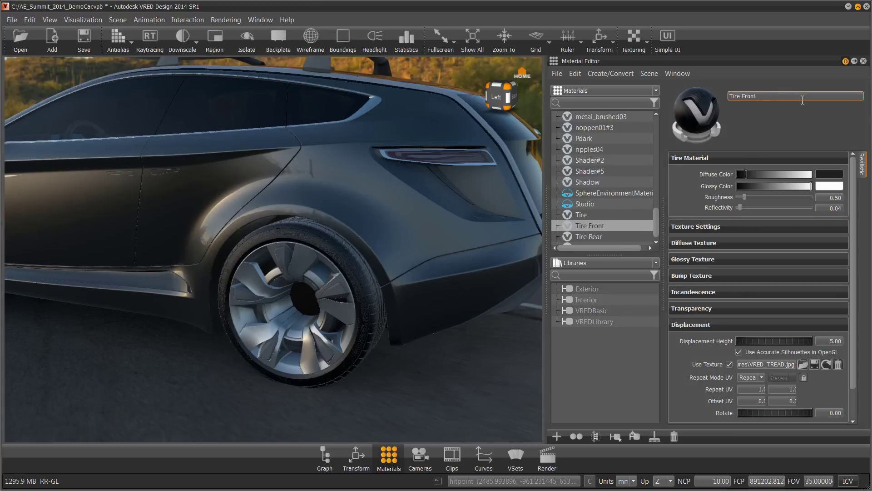
- Apply the Tire Front material to the car's front tire
middle_drag(244, 183, 473, 174)
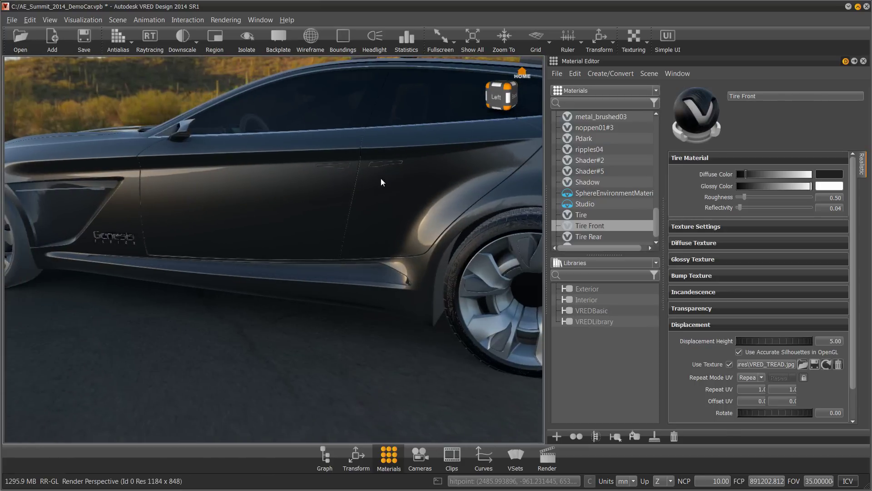
right_drag(381, 178, 379, 162)
drag(589, 226, 72, 250)
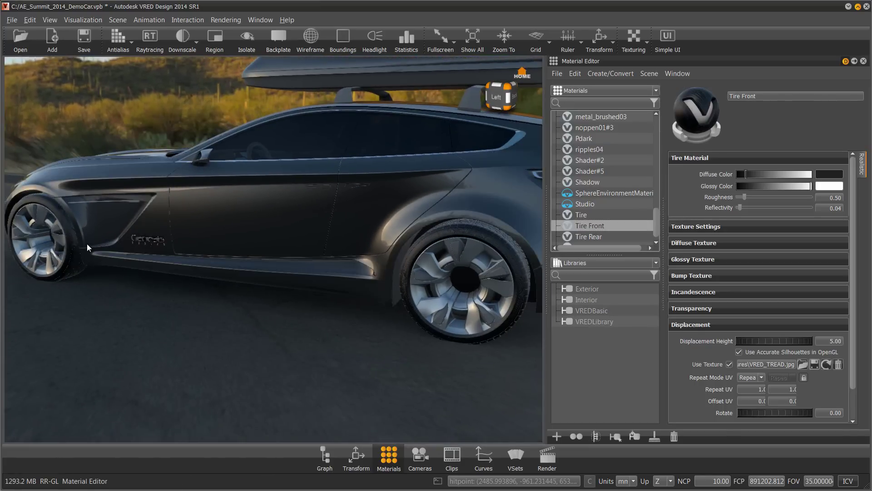
- Start editing the Tire Front material's tire projection and move the projection from the rear wheel to the front wheel
middle_drag(202, 212, 364, 211)
right_drag(331, 223, 335, 436)
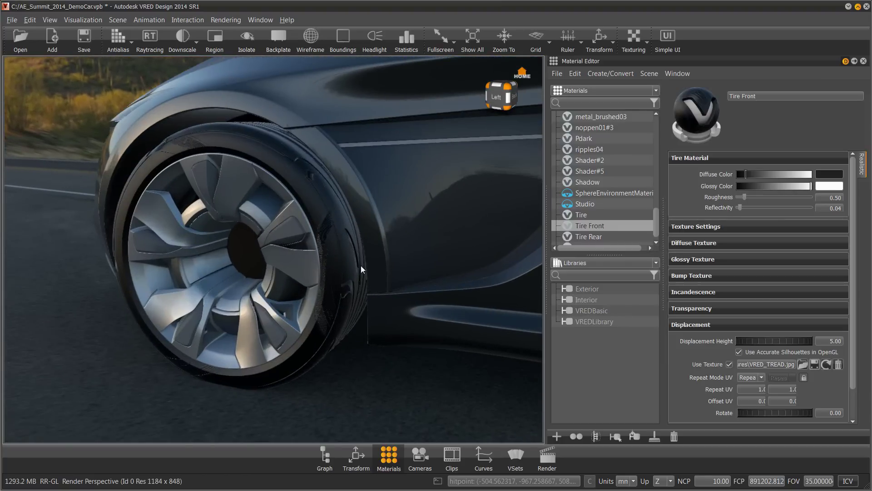
right_drag(360, 265, 323, 109)
click(636, 41)
drag(366, 236, 440, 226)
middle_drag(441, 226, 374, 208)
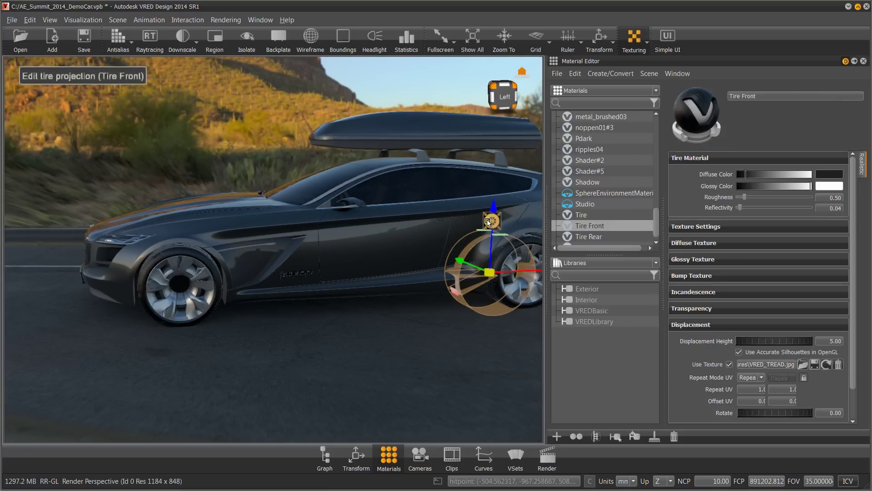
click(487, 221)
- Enlarge the Tire Front projection slightly so it encloses the front tire, and finish editing the projection
middle_drag(287, 221, 405, 204)
right_drag(262, 225, 348, 350)
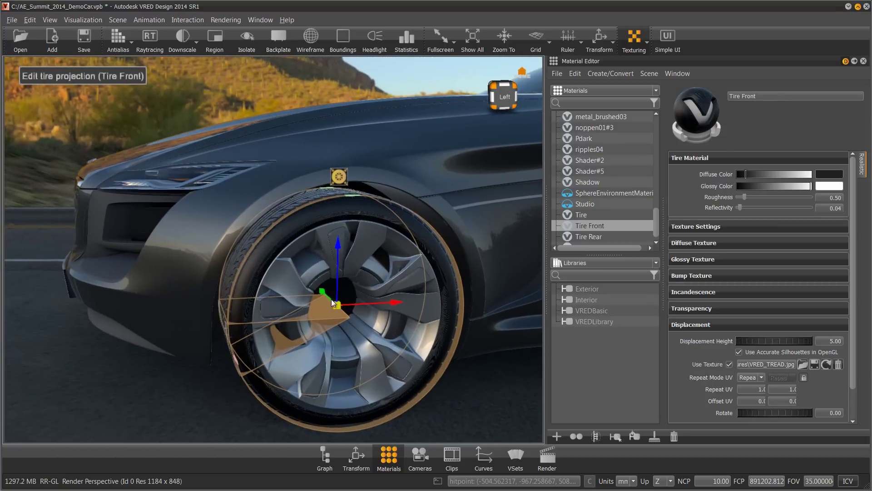
drag(336, 304, 330, 310)
click(634, 40)
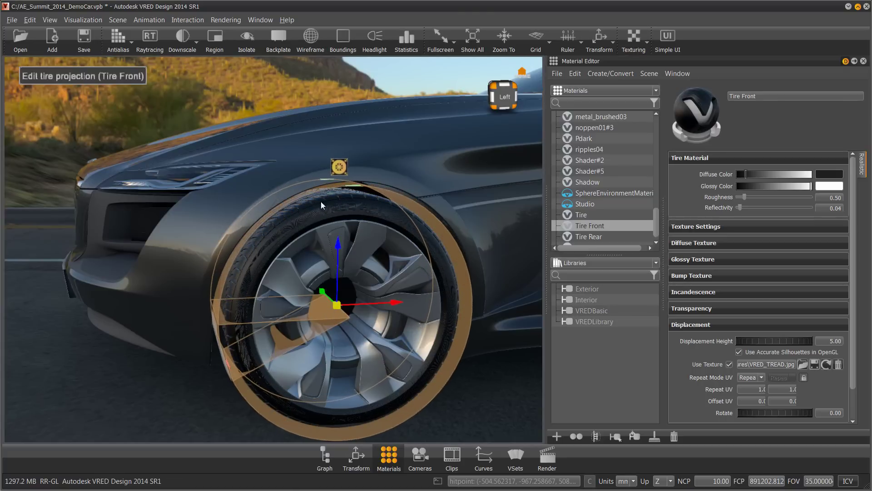
- Examine the front tire's tread and sidewall lettering, and compare the front and rear tires on the whole car
alt+drag(441, 229, 393, 189)
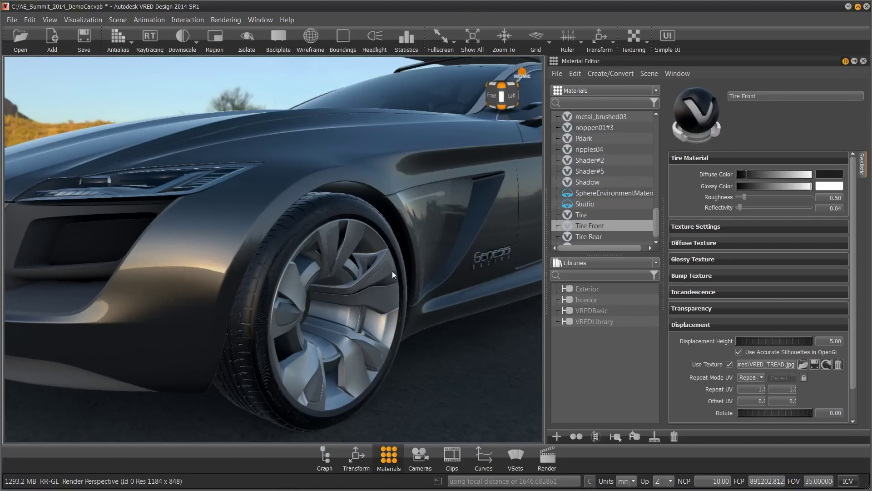
scroll(390, 283, up, 5)
drag(280, 231, 360, 225)
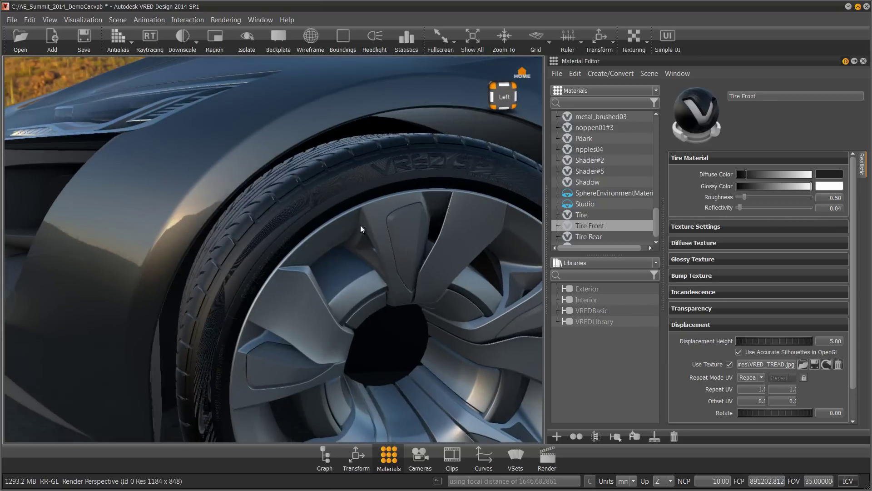
middle_drag(340, 231, 257, 229)
right_drag(357, 140, 327, 48)
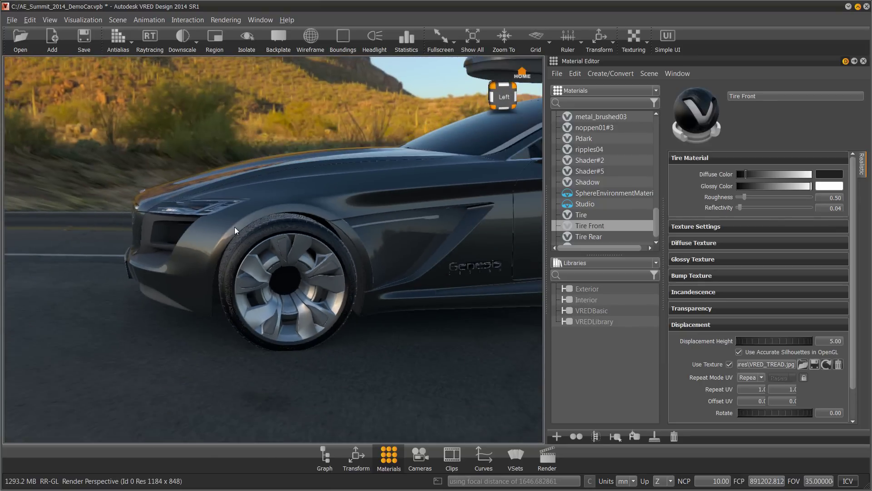
middle_drag(481, 263, 331, 255)
drag(141, 245, 202, 249)
right_drag(202, 249, 192, 212)
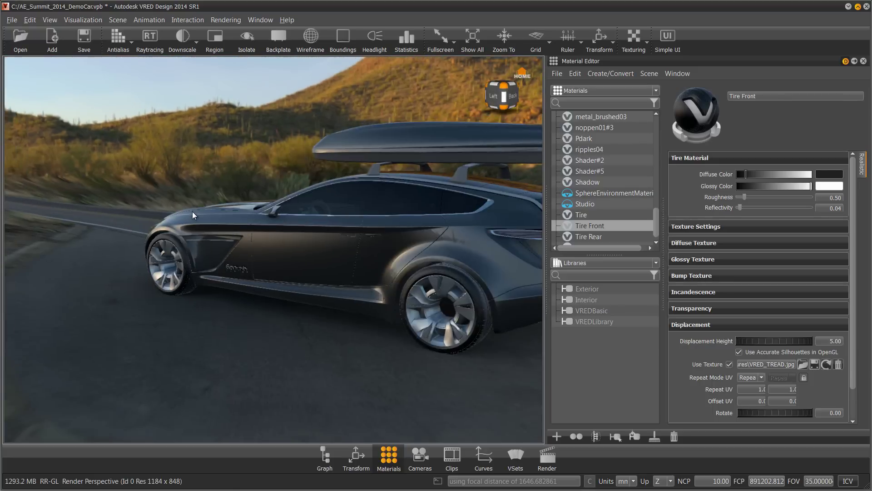
middle_drag(234, 214, 199, 202)
right_drag(295, 277, 319, 239)
middle_drag(399, 247, 366, 236)
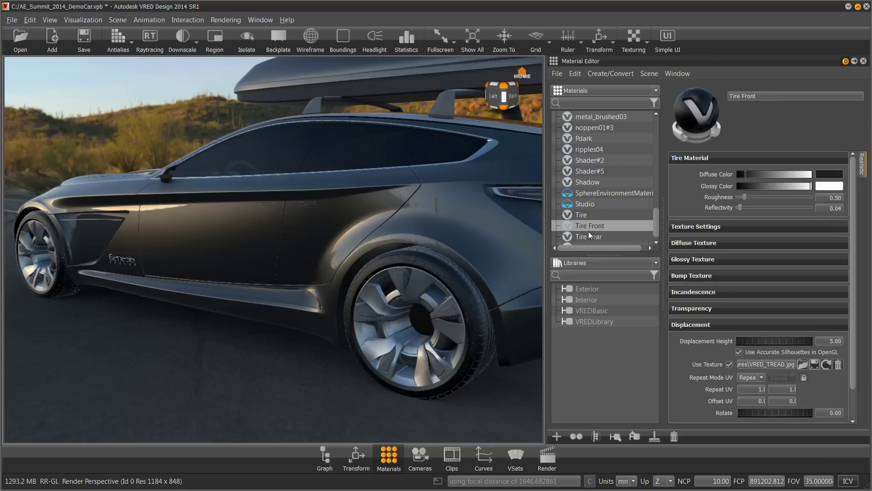
- Create a new material library named Tires
right_click(580, 348)
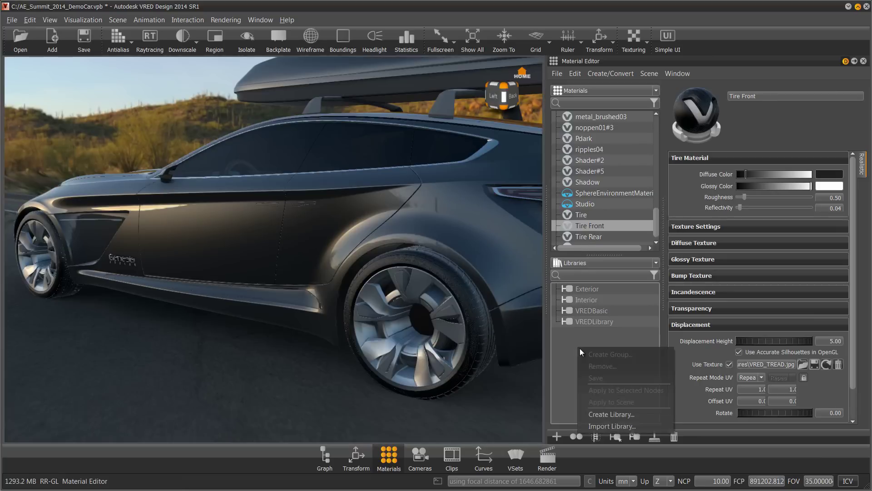
click(616, 416)
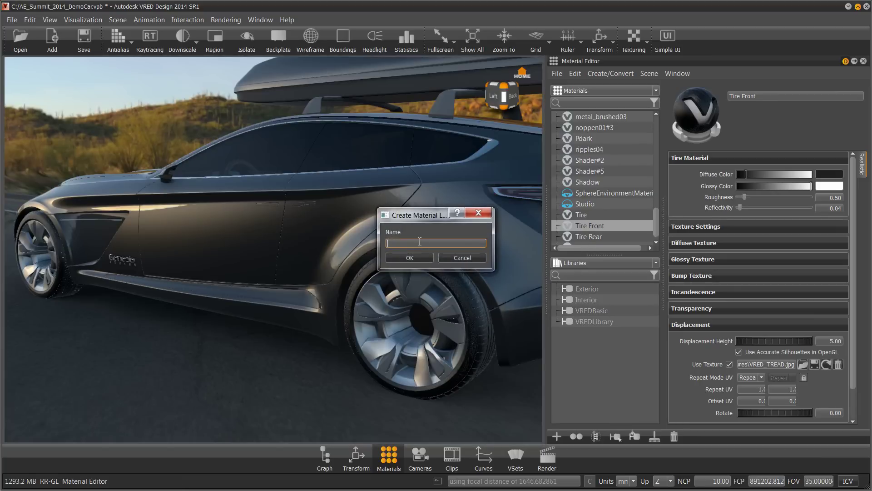
text(Tires)
click(409, 258)
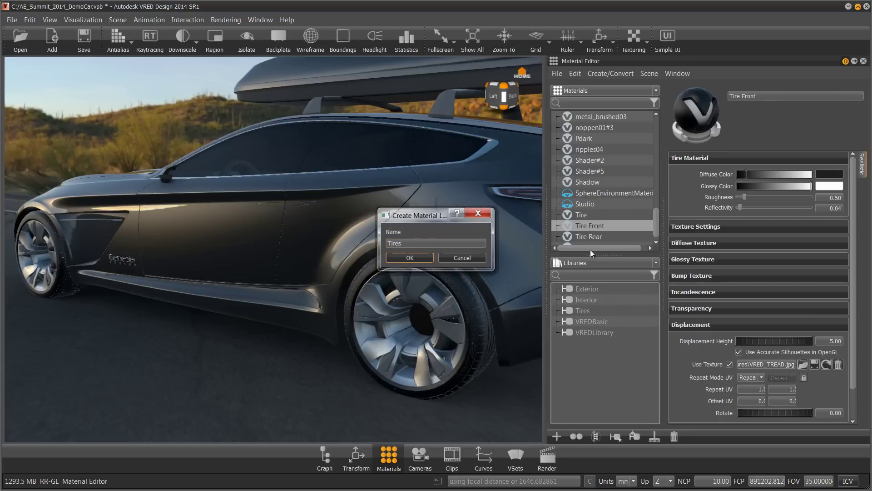
- Add the Tire Front and Tire Rear materials to the Tires library and save the library
click(587, 236)
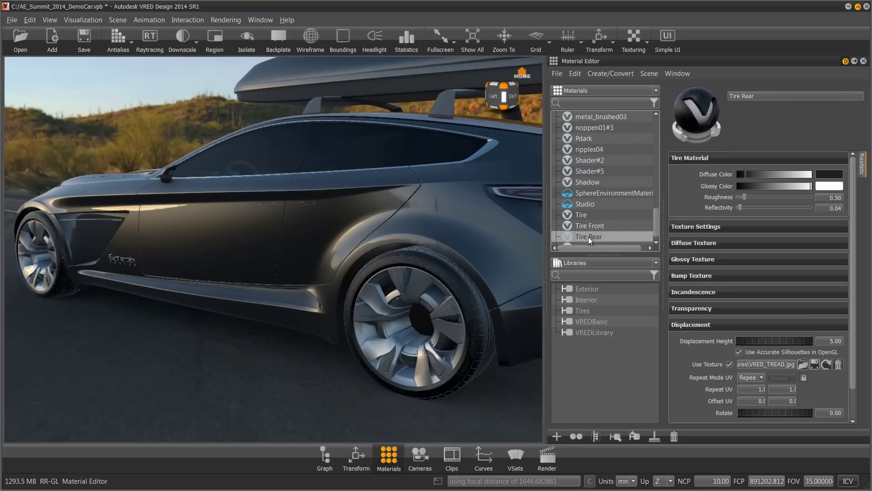
click(569, 312)
click(569, 312)
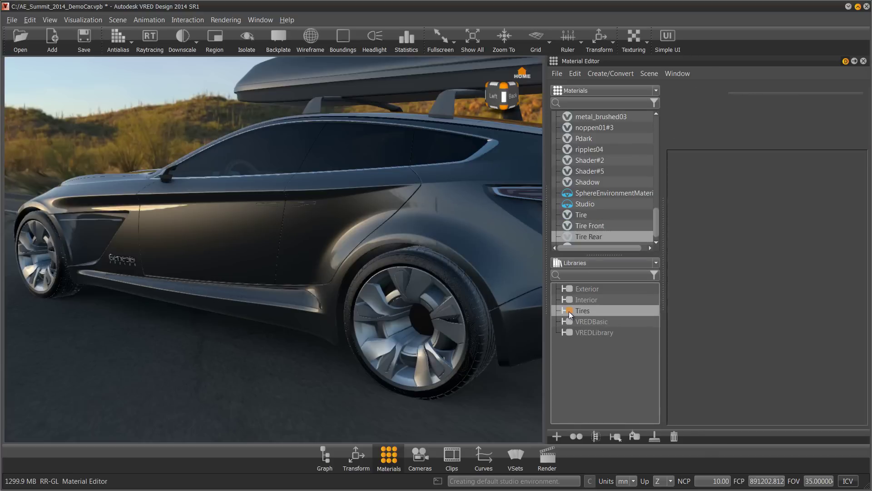
shift+click(587, 228)
drag(590, 235, 589, 311)
click(556, 311)
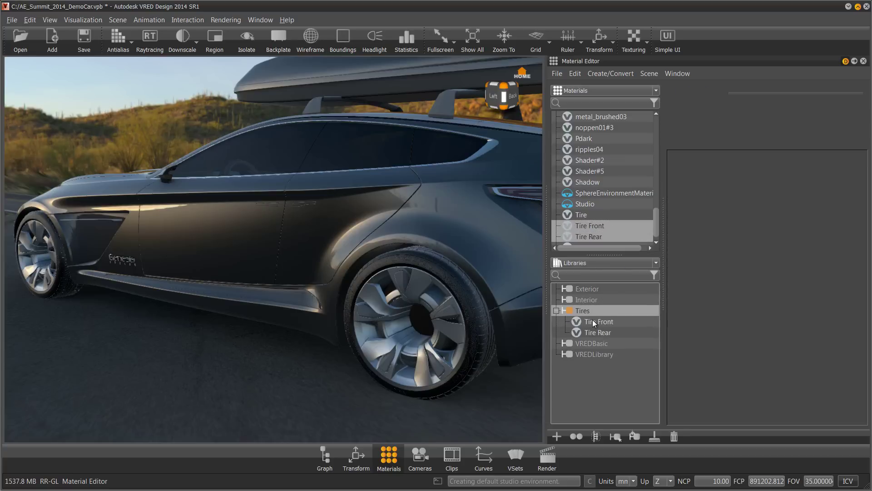
right_click(584, 311)
click(618, 342)
- Close the Material Editor and inspect the finished rear tire's sidewall lettering and tread from close up
drag(440, 301, 421, 290)
middle_drag(420, 290, 432, 289)
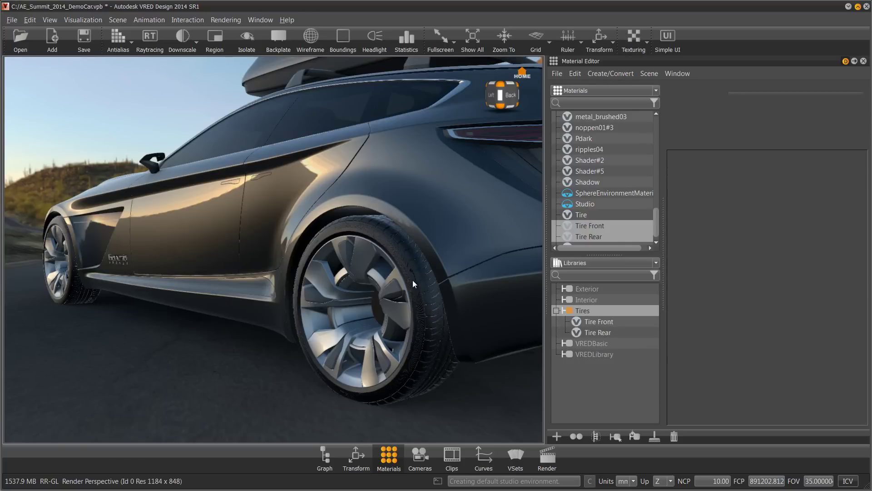
mouse_move(355, 225)
mouse_down()
mouse_move(364, 237)
mouse_move(362, 211)
mouse_up()
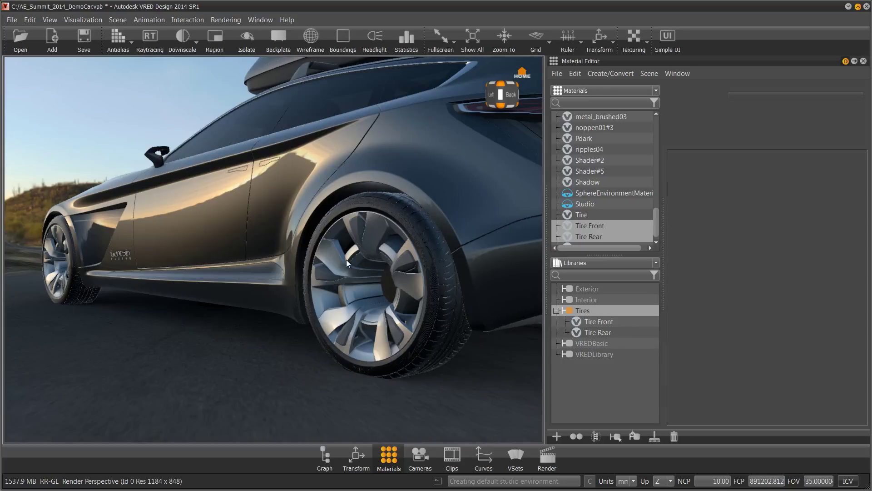
click(864, 61)
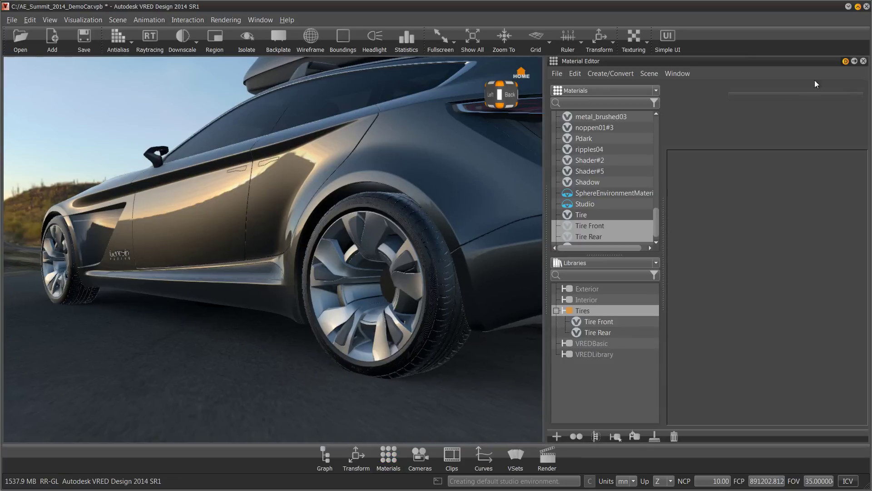
drag(598, 188, 606, 178)
middle_drag(569, 163, 508, 165)
right_drag(533, 222, 536, 260)
double_click(486, 299)
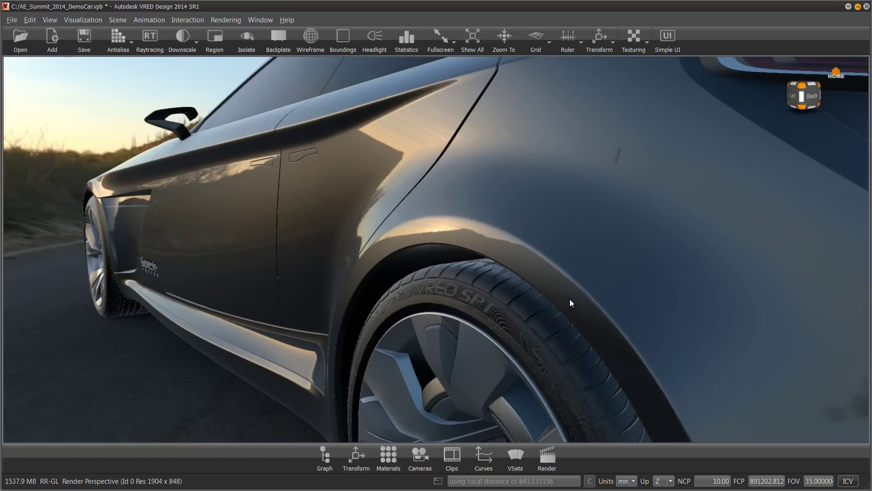
drag(570, 298, 525, 256)
right_drag(525, 257, 546, 337)
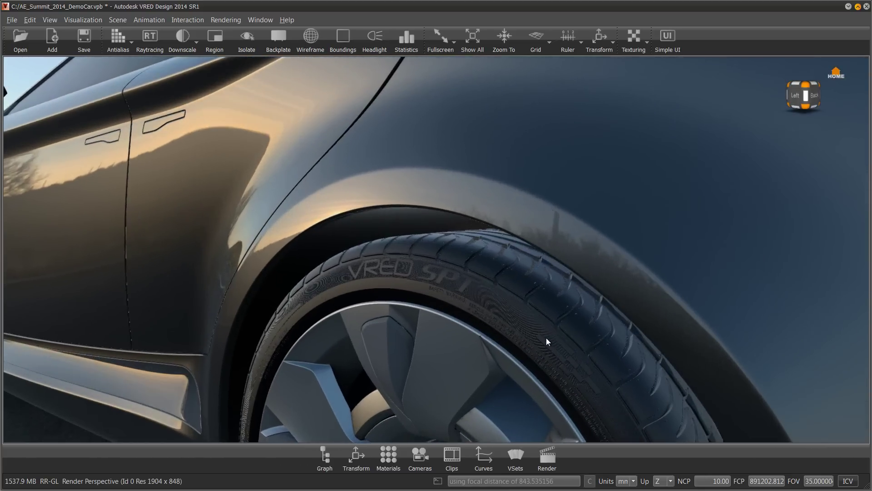